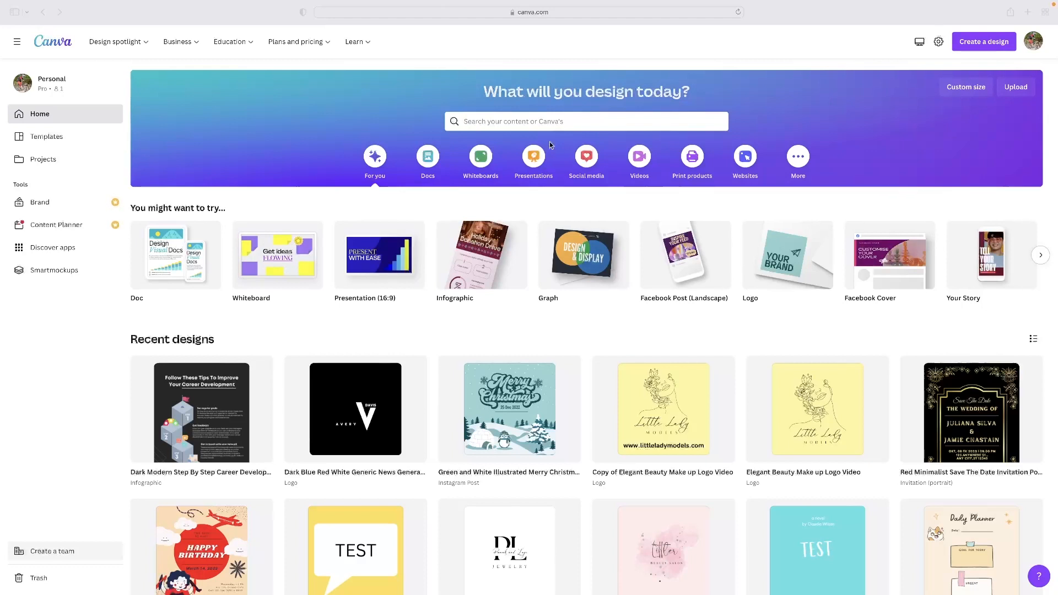
# Step: Search the templates for "poster" and open the suggested "movie poster" results
pyautogui.click(534, 124)
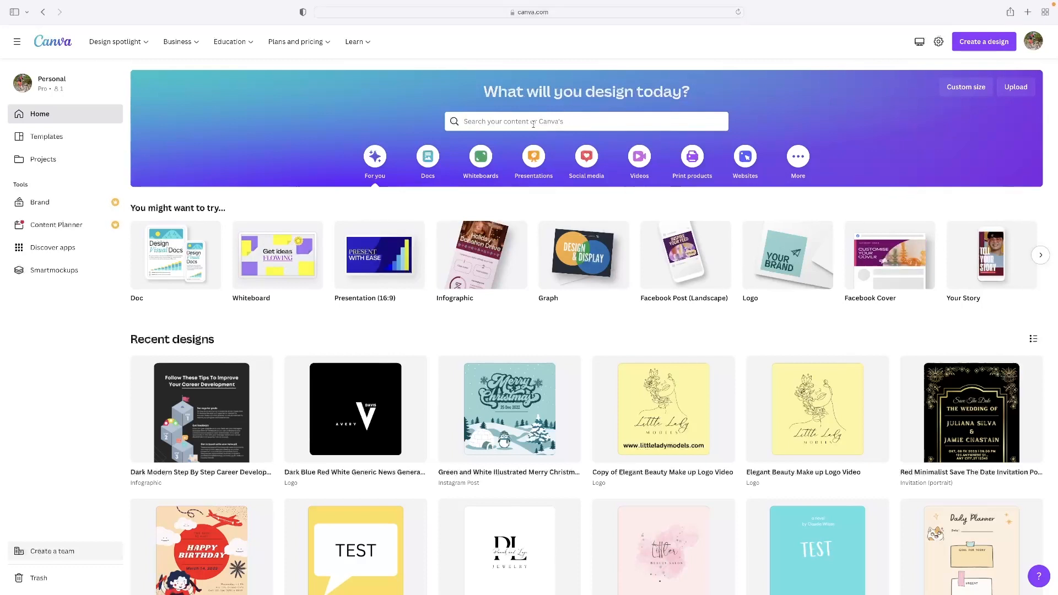
pyautogui.write('poster')
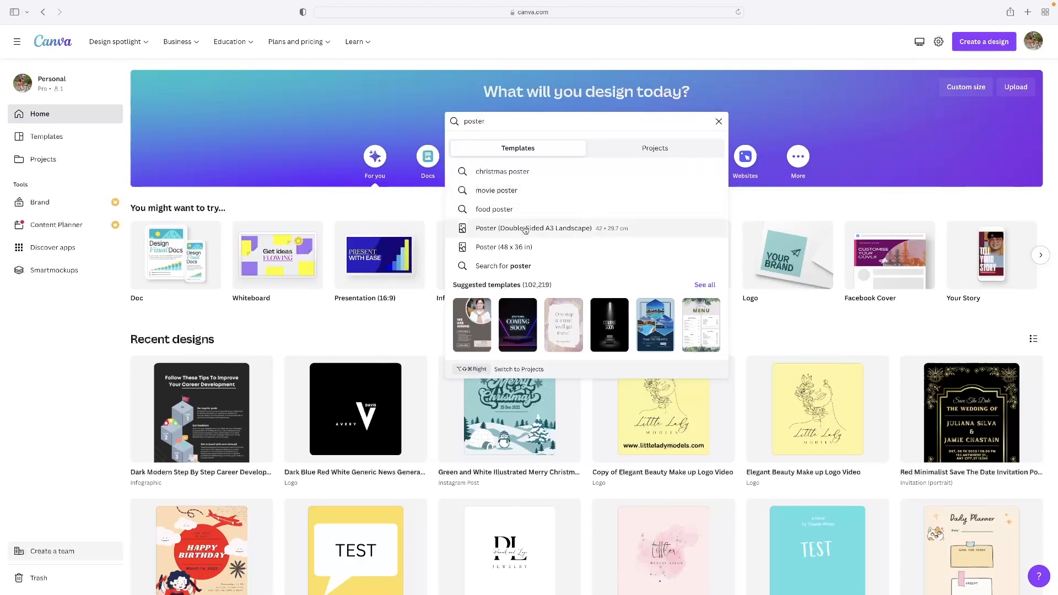
pyautogui.click(520, 197)
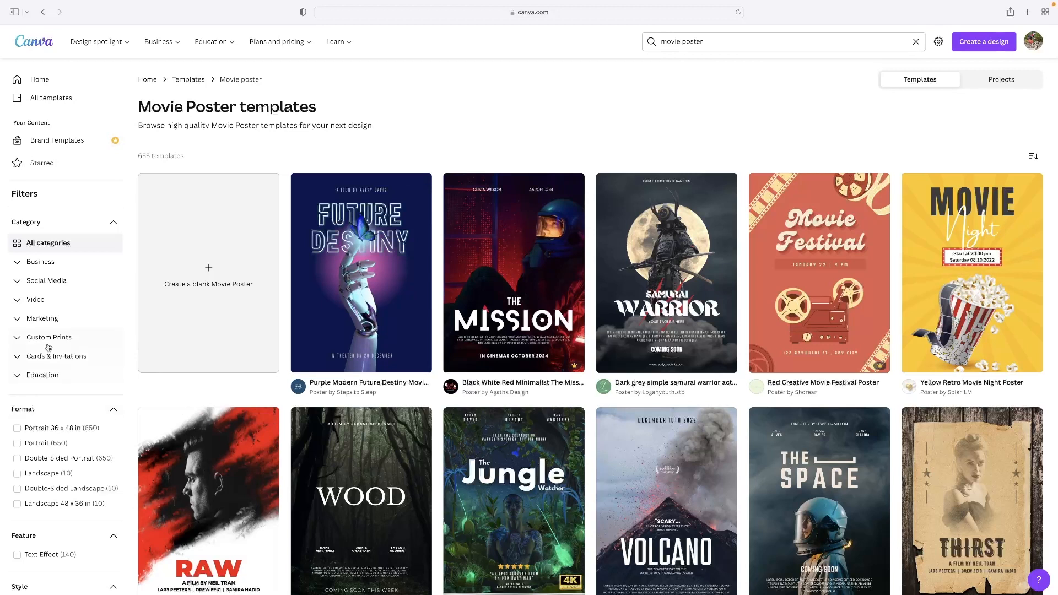
# Step: Find the Red and White Professional Boxer Fighter Movie Poster template and open it for customising
pyautogui.scroll(-8, 50, 353)
pyautogui.scroll(-2, 69, 399)
pyautogui.scroll(4, 50, 342)
pyautogui.scroll(-5, 41, 295)
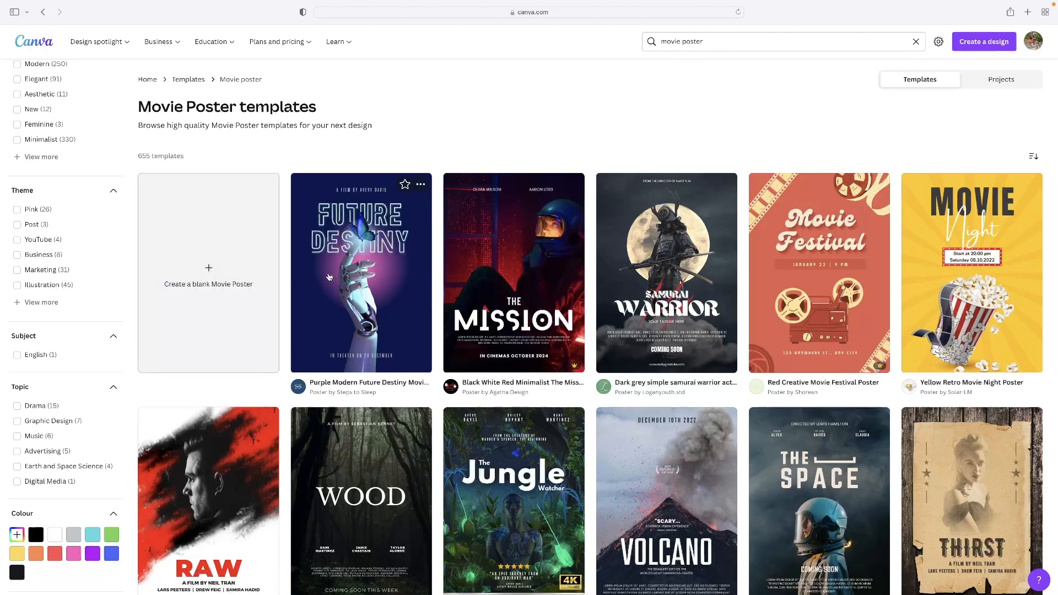
pyautogui.scroll(-8, 545, 227)
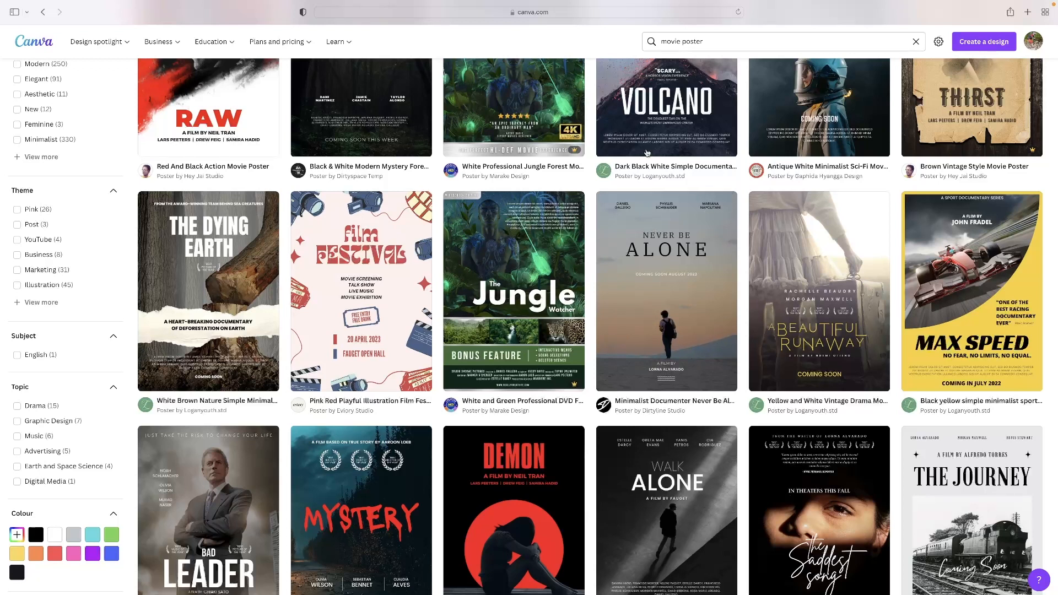
pyautogui.scroll(-5, 610, 182)
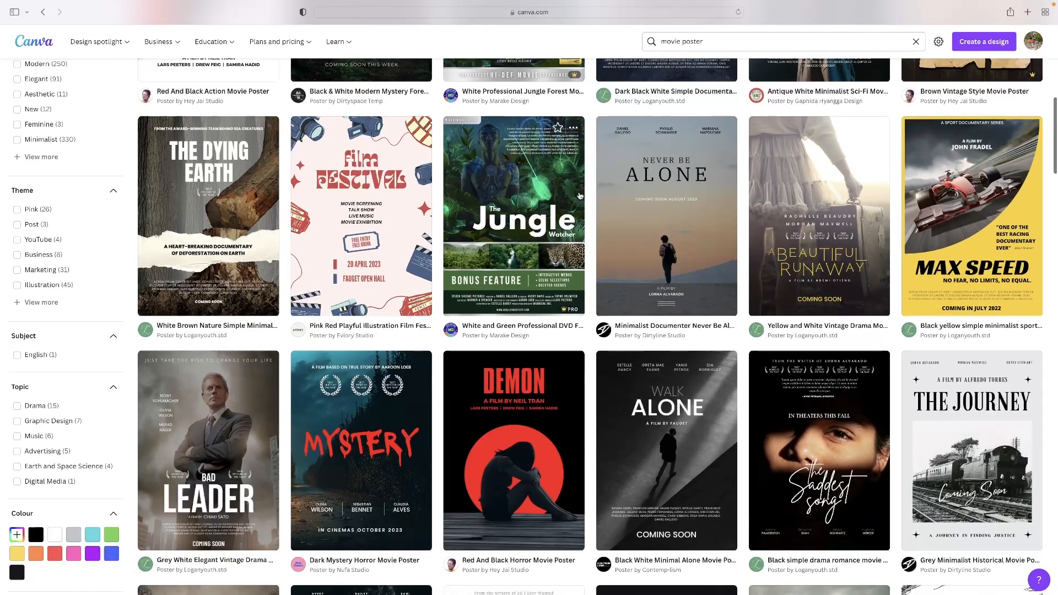
pyautogui.scroll(-1, 610, 182)
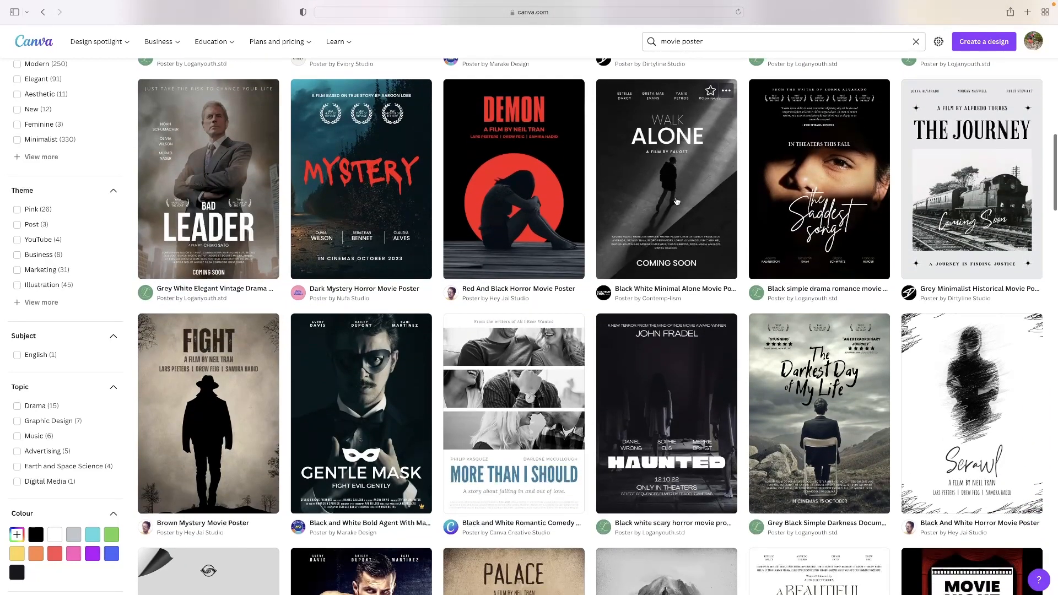
pyautogui.scroll(-7, 626, 232)
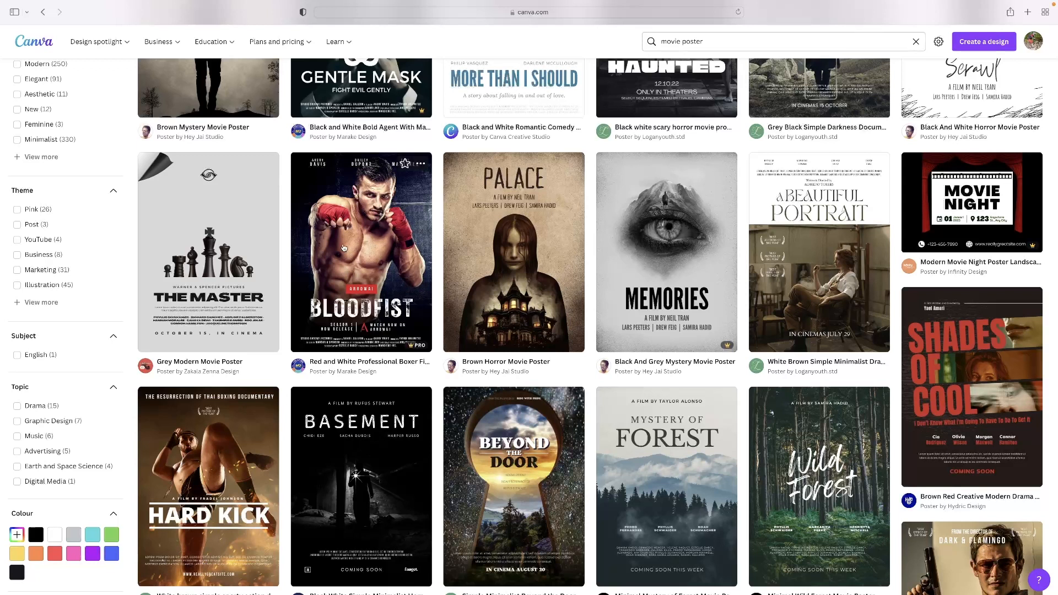
pyautogui.click(353, 240)
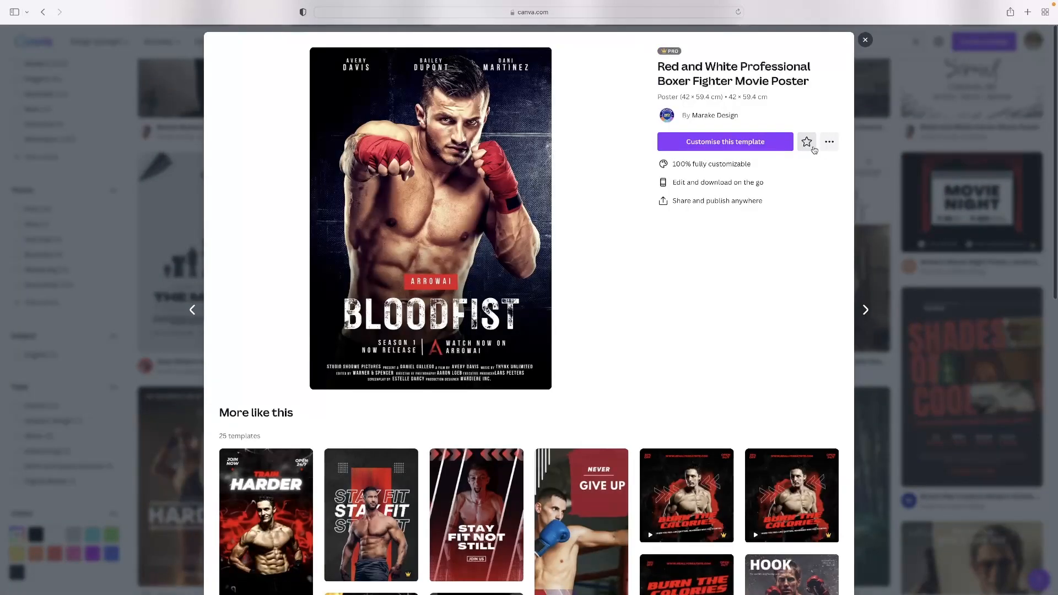
pyautogui.click(723, 142)
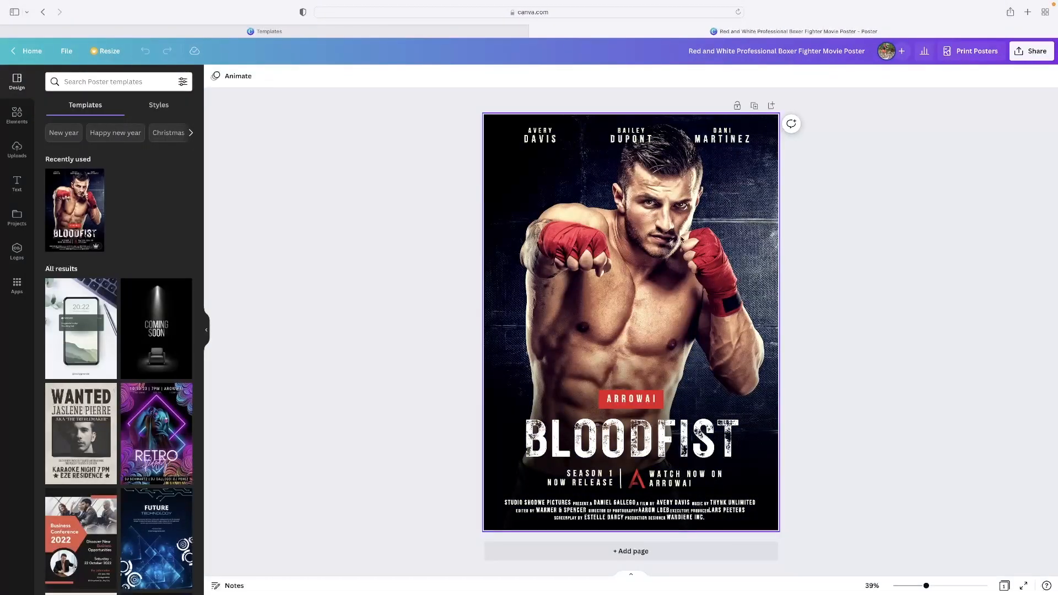
# Step: Shift the dark gradient overlay slightly down and delete the boxer background photo from the poster
pyautogui.click(655, 269)
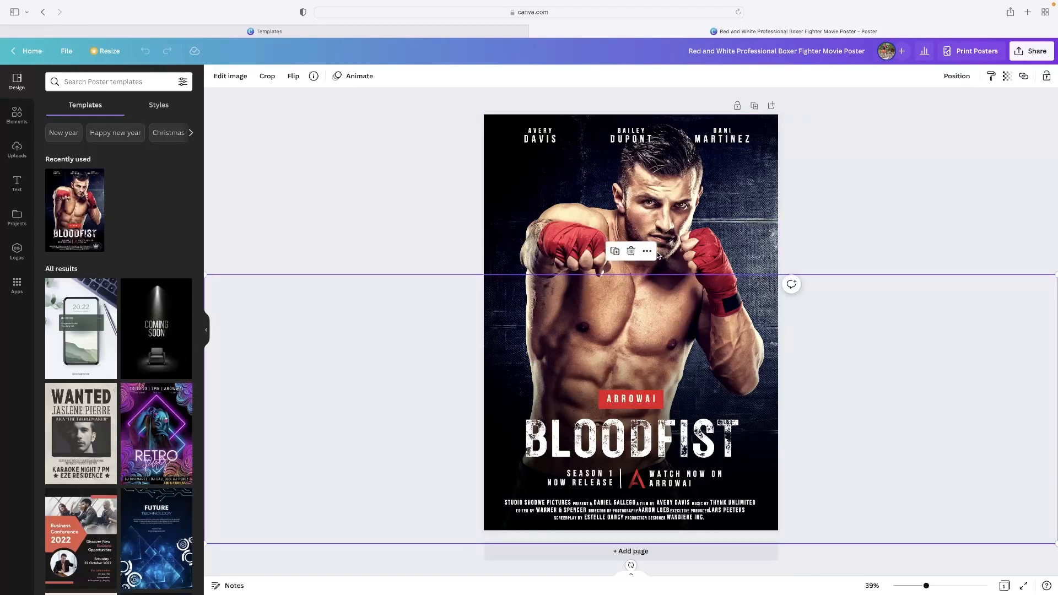
pyautogui.moveTo(650, 296); pyautogui.dragTo(635, 334)
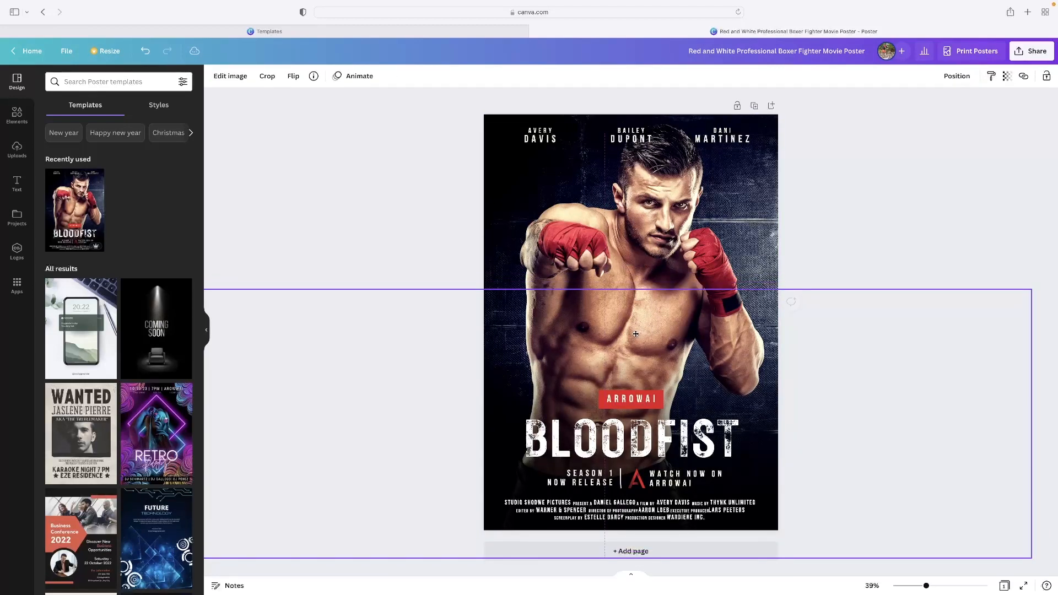
pyautogui.click(671, 255)
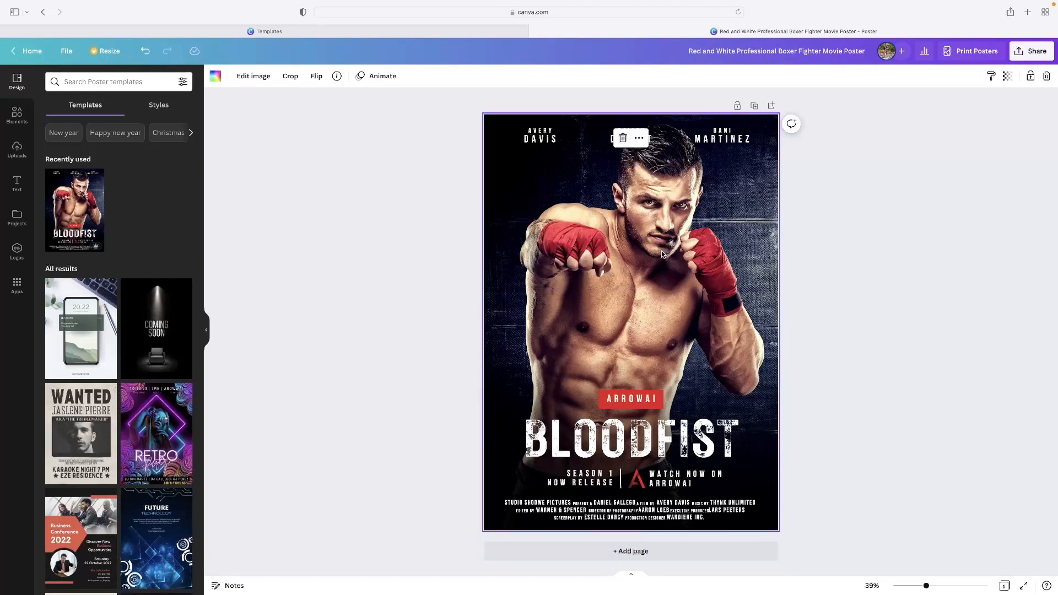
pyautogui.press('Delete')
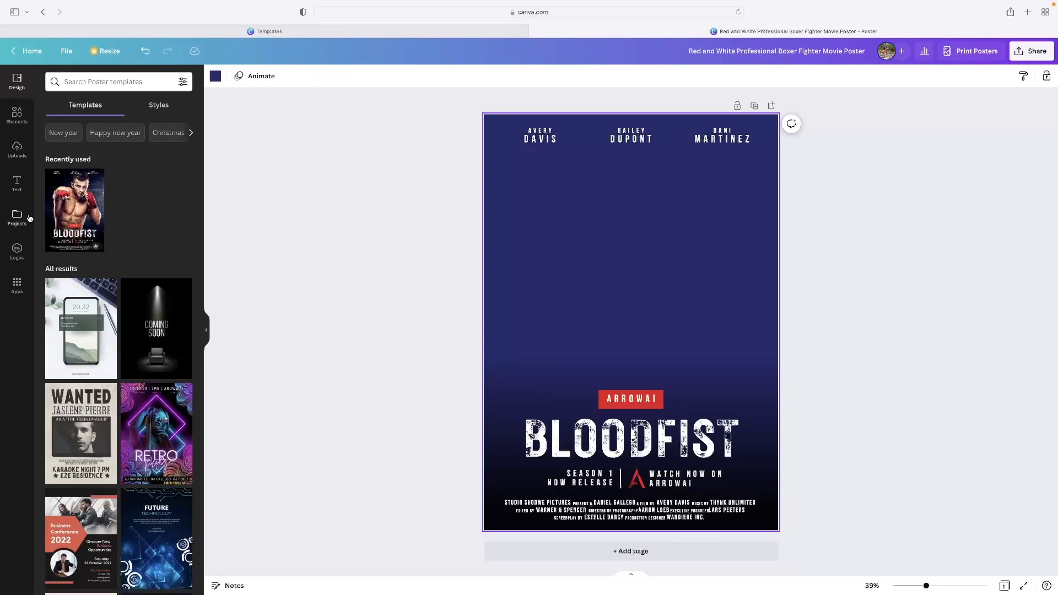
# Step: Add the uploaded forest road photo to the poster and enlarge it until it covers the whole page
pyautogui.click(27, 160)
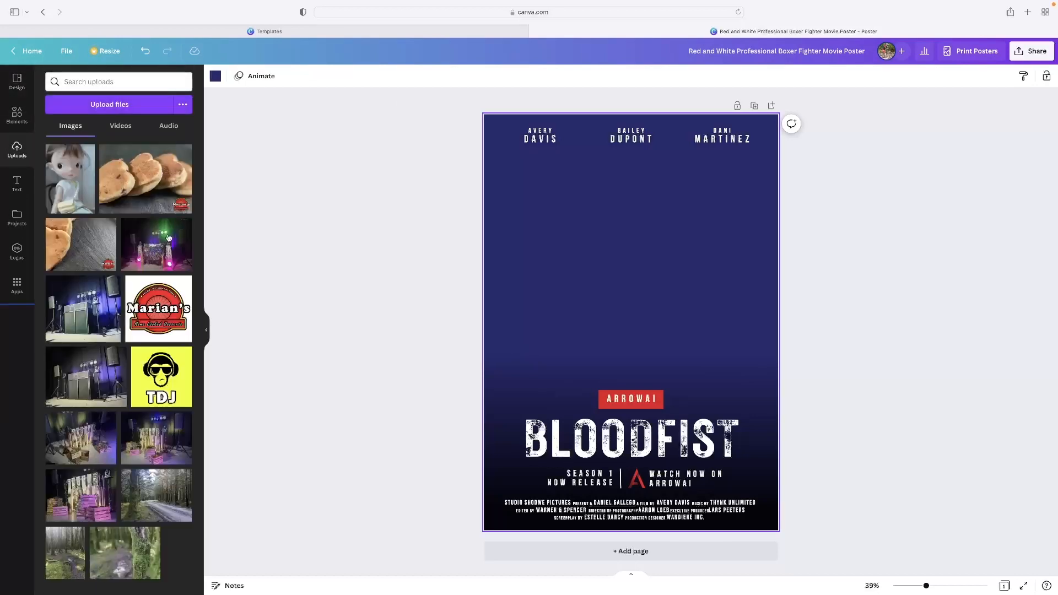
pyautogui.moveTo(147, 489); pyautogui.dragTo(599, 313)
pyautogui.moveTo(666, 313); pyautogui.dragTo(550, 240)
pyautogui.moveTo(678, 218); pyautogui.dragTo(946, 50)
pyautogui.moveTo(850, 198); pyautogui.dragTo(819, 370)
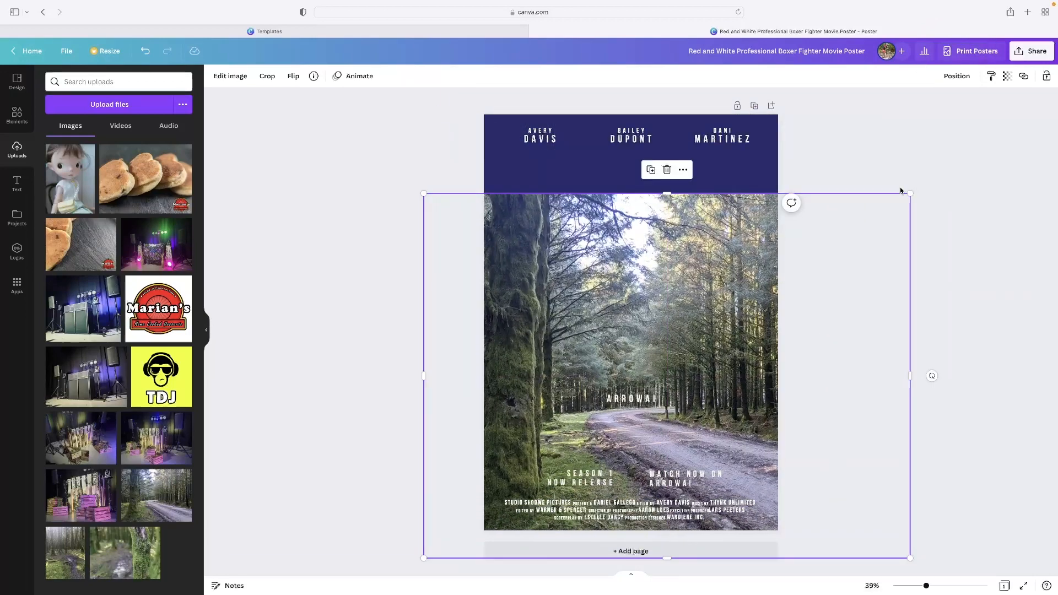
pyautogui.moveTo(907, 193)
pyautogui.mouseDown()
pyautogui.moveTo(974, 124)
pyautogui.moveTo(933, 182)
pyautogui.moveTo(910, 182)
pyautogui.moveTo(917, 187)
pyautogui.mouseUp()
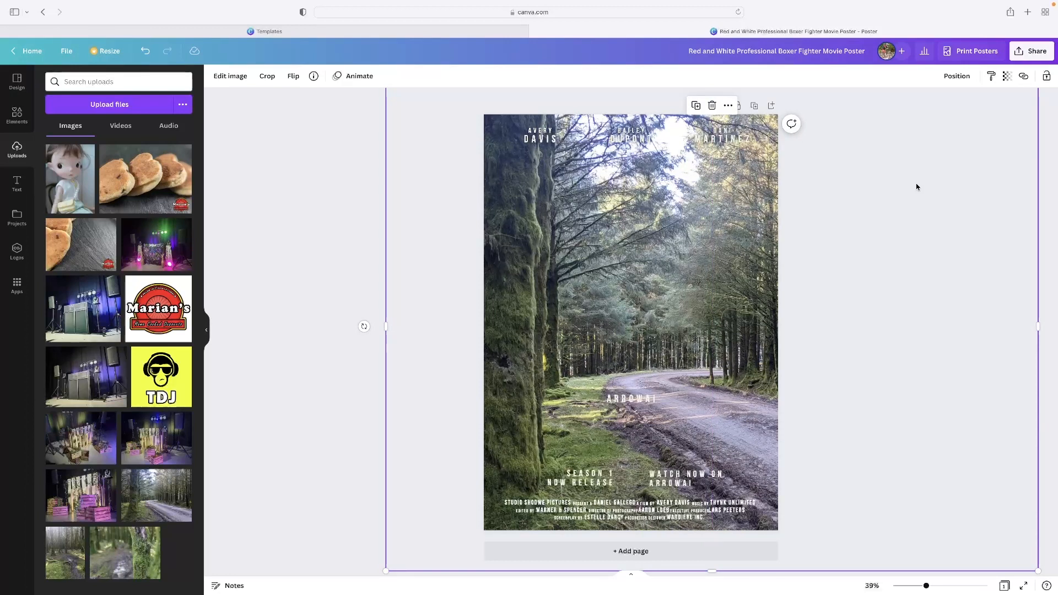
pyautogui.scroll(-1, 917, 187)
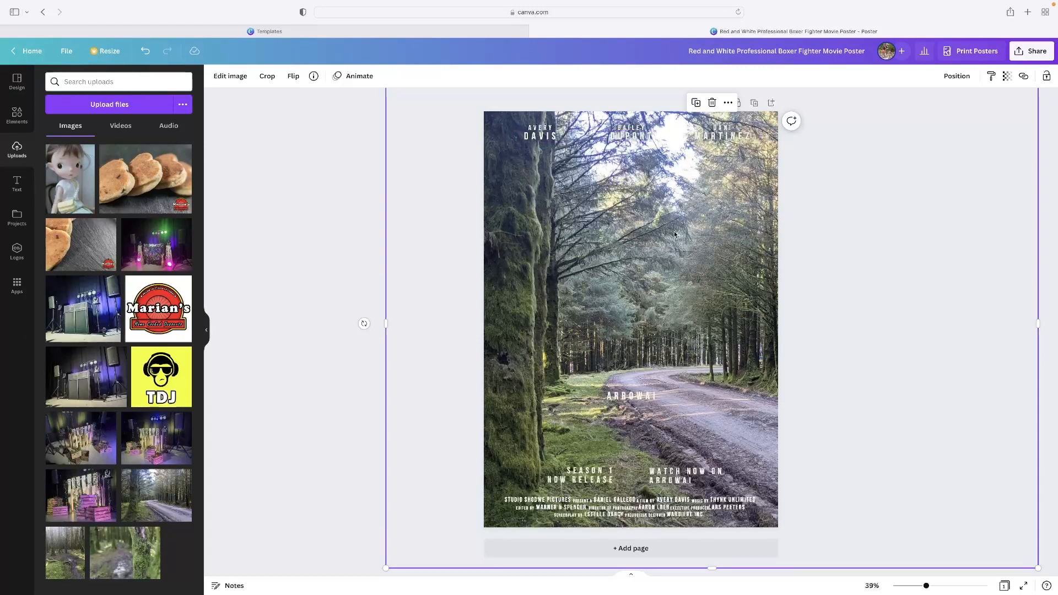
# Step: Send the forest road photo to the back, behind the poster's text and gradient overlay
pyautogui.rightClick(642, 302)
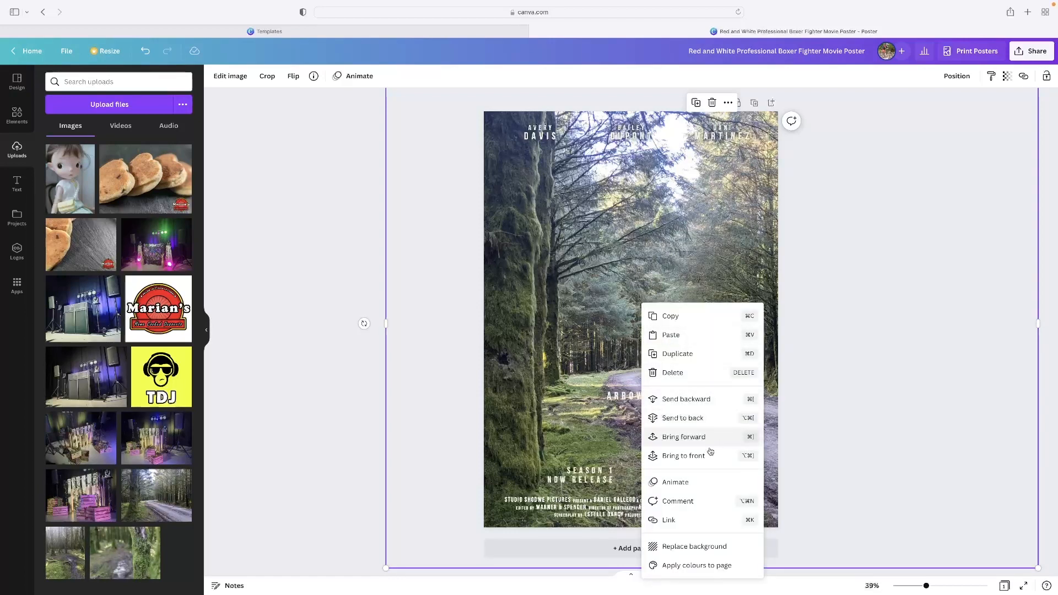
pyautogui.click(683, 418)
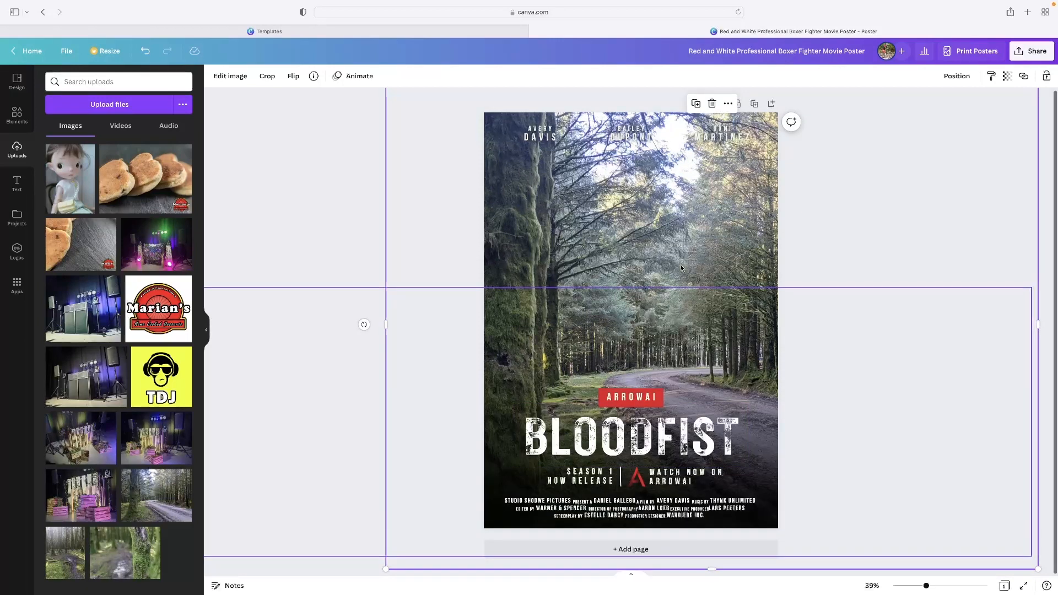
pyautogui.click(847, 262)
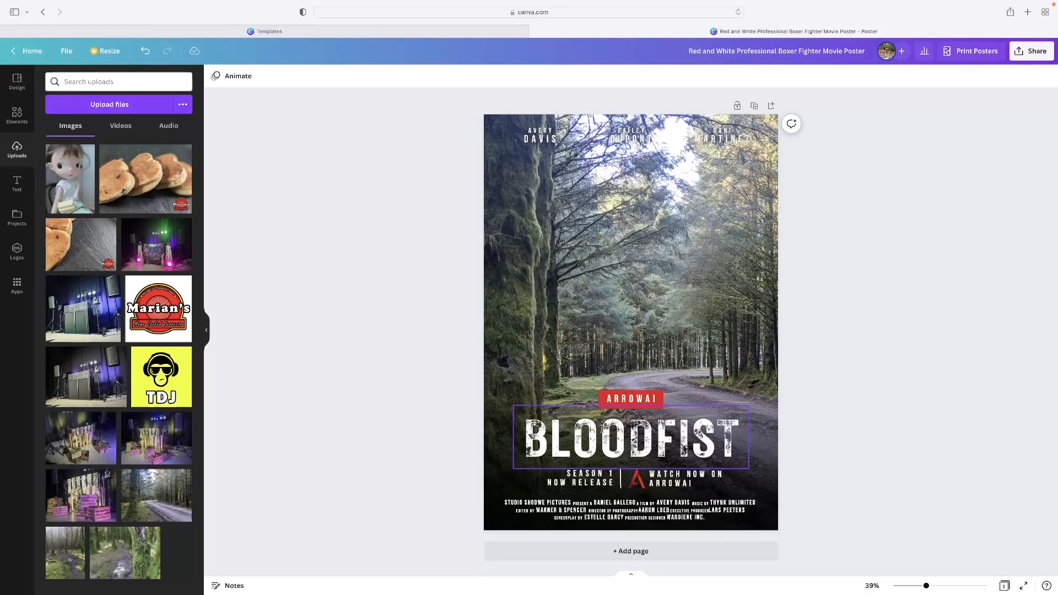
# Step: Replace the poster's main title with "TREES"
pyautogui.doubleClick(610, 434)
pyautogui.press('BackSpace')
pyautogui.write('TREES')
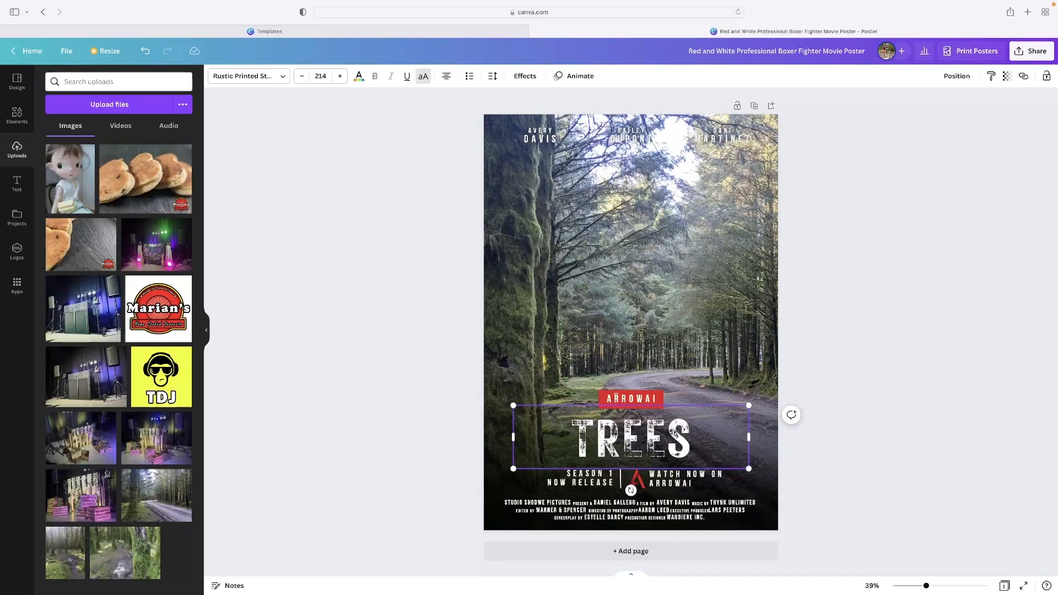
pyautogui.click(805, 342)
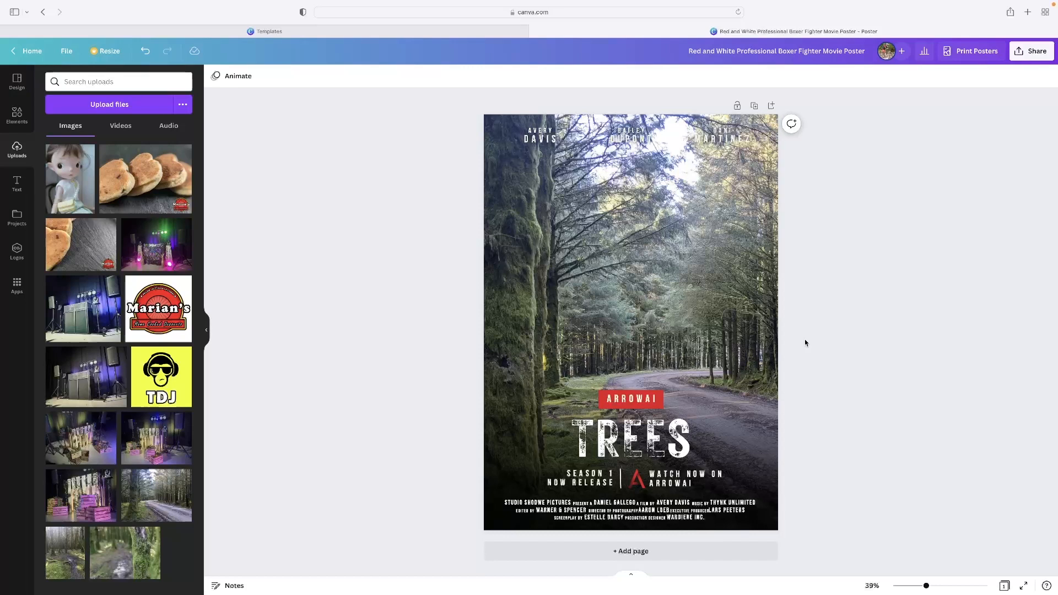
pyautogui.click(607, 455)
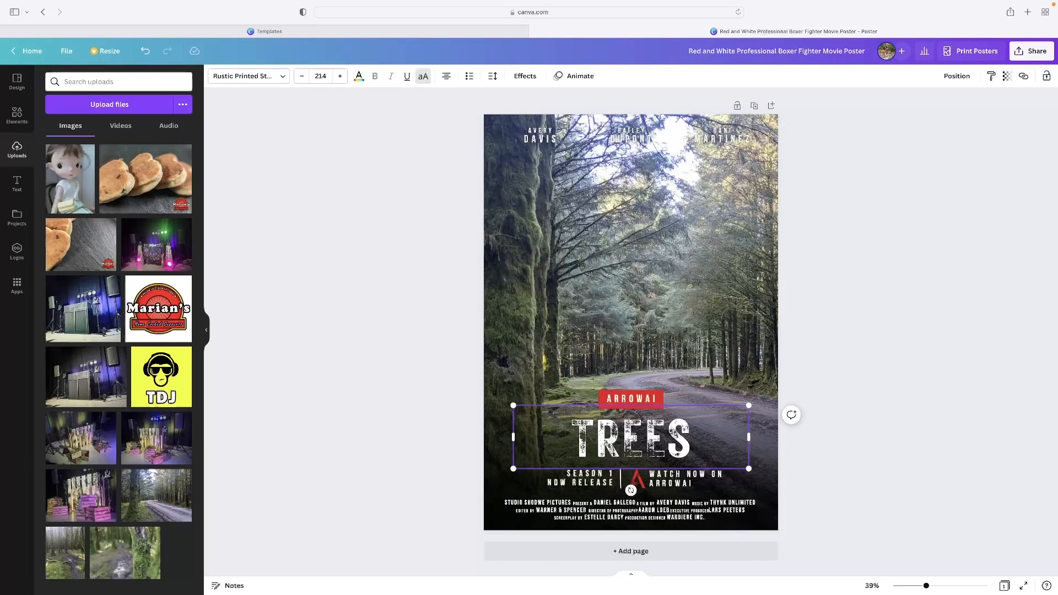
pyautogui.doubleClick(636, 436)
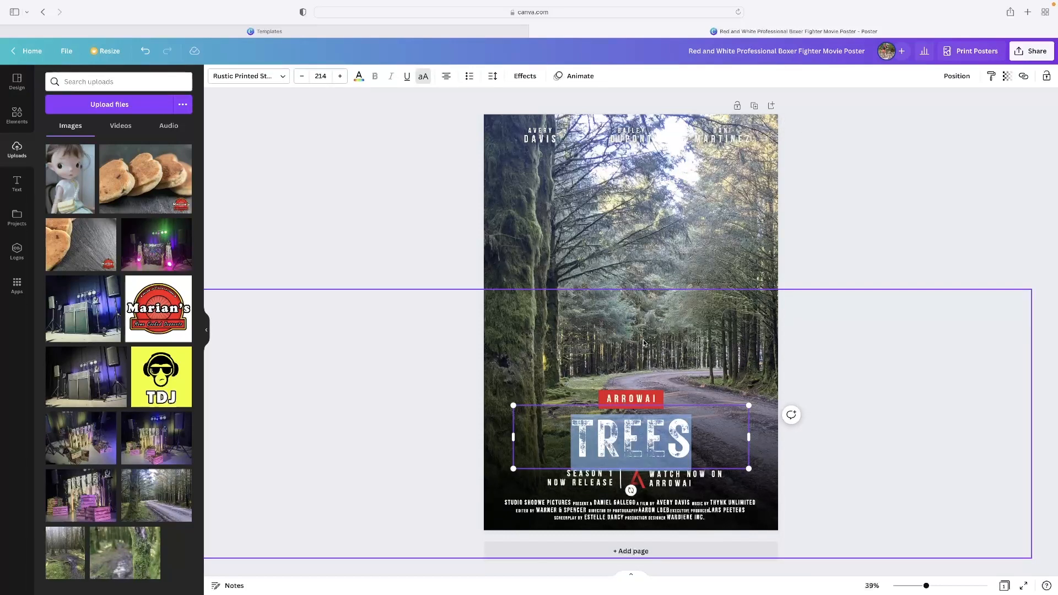
pyautogui.click(671, 251)
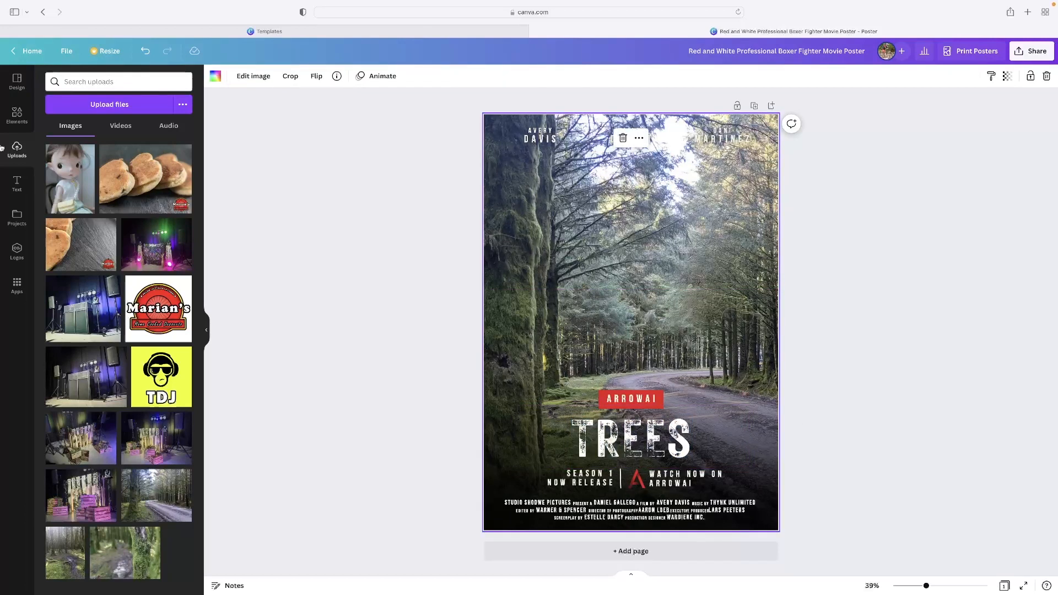
# Step: Browse the categories and graphic collections in the elements library, and open the Simple Multicolored Layered Lines collection
pyautogui.click(16, 116)
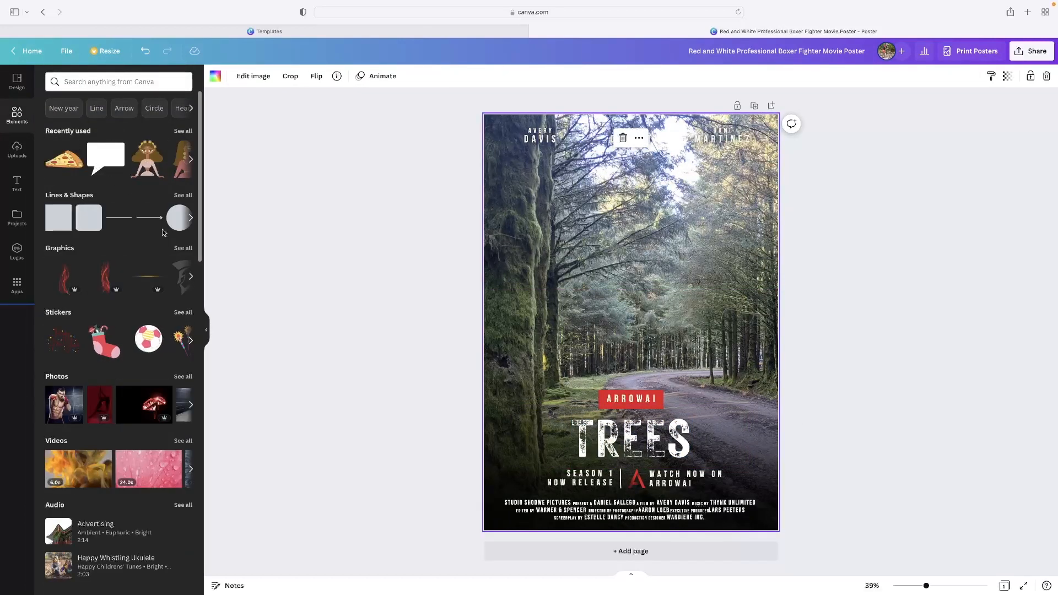
pyautogui.scroll(-5, 162, 230)
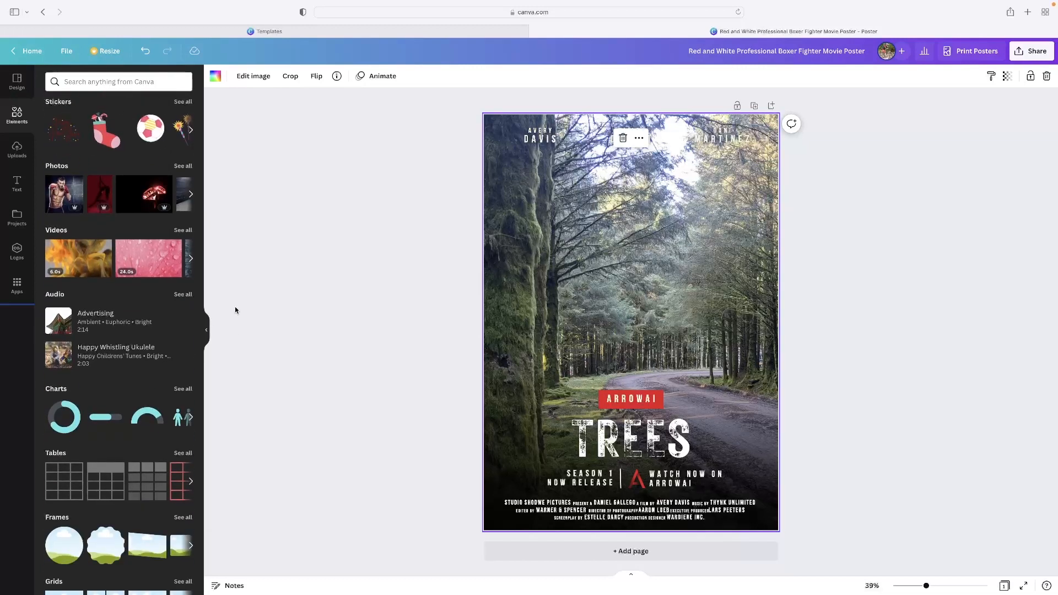
pyautogui.scroll(-6, 184, 445)
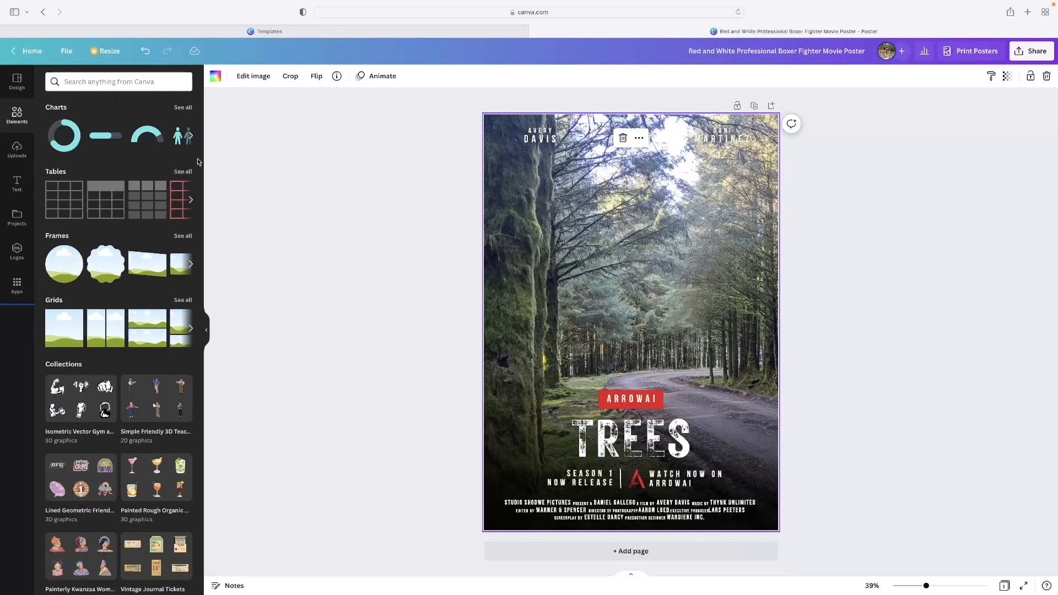
pyautogui.scroll(-20, 93, 330)
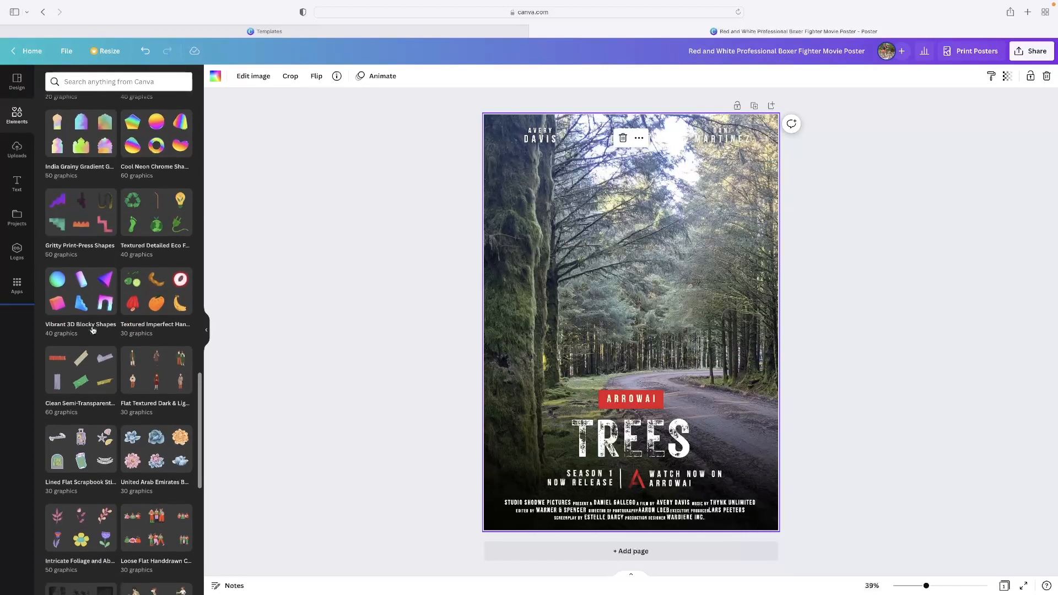
pyautogui.scroll(-8, 92, 330)
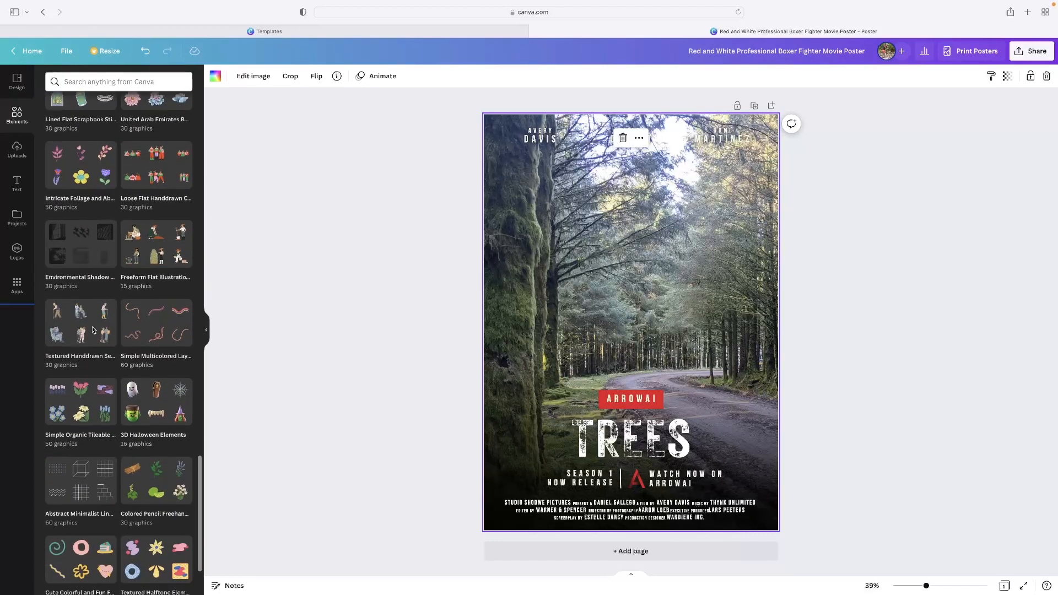
pyautogui.scroll(-3, 92, 331)
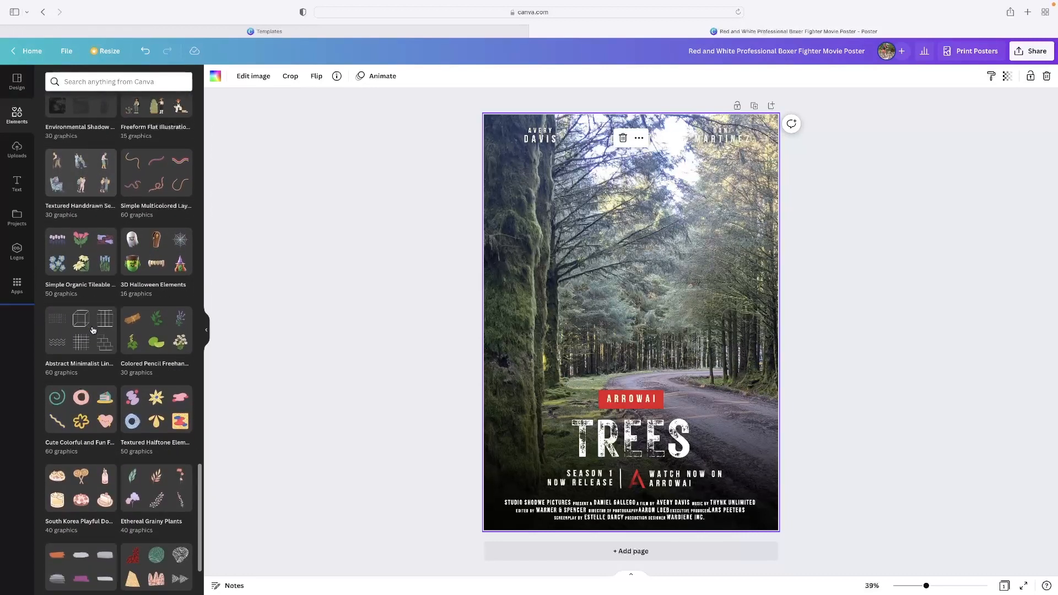
pyautogui.scroll(-2, 108, 336)
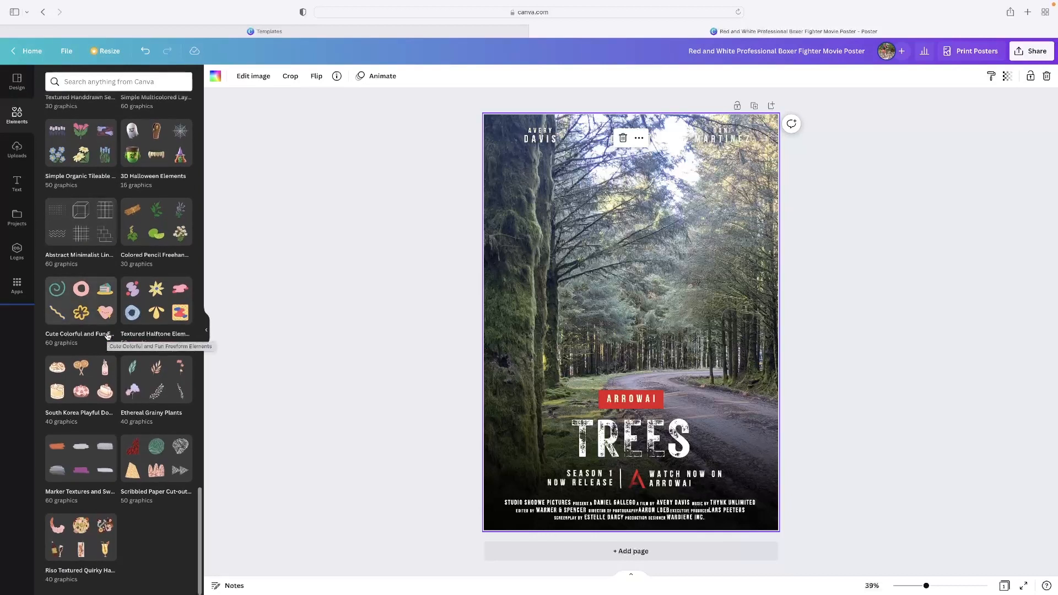
pyautogui.scroll(6, 107, 336)
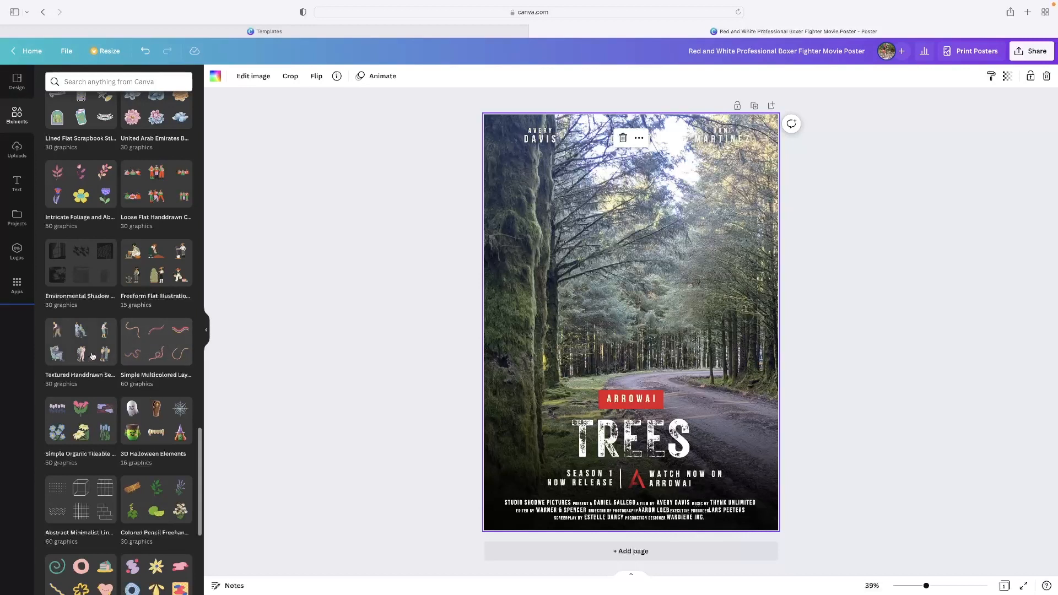
pyautogui.click(157, 348)
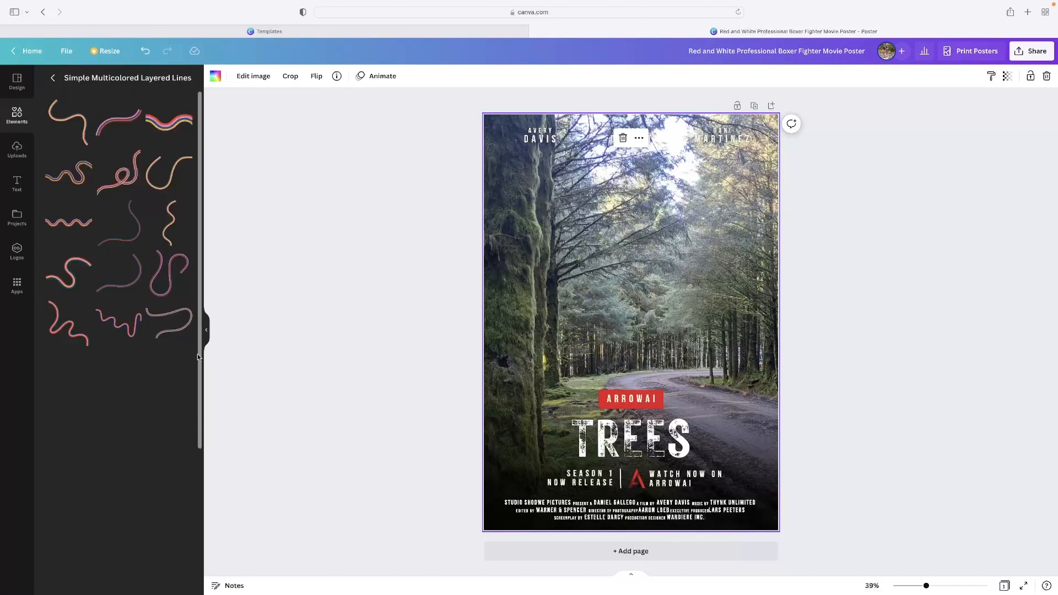
# Step: Add two wavy line graphics from the Simple Multicolored Layered Lines collection to the upper and middle part of the poster
pyautogui.scroll(-5, 116, 221)
pyautogui.scroll(2, 131, 259)
pyautogui.moveTo(167, 302); pyautogui.dragTo(603, 295)
pyautogui.moveTo(161, 408); pyautogui.dragTo(578, 239)
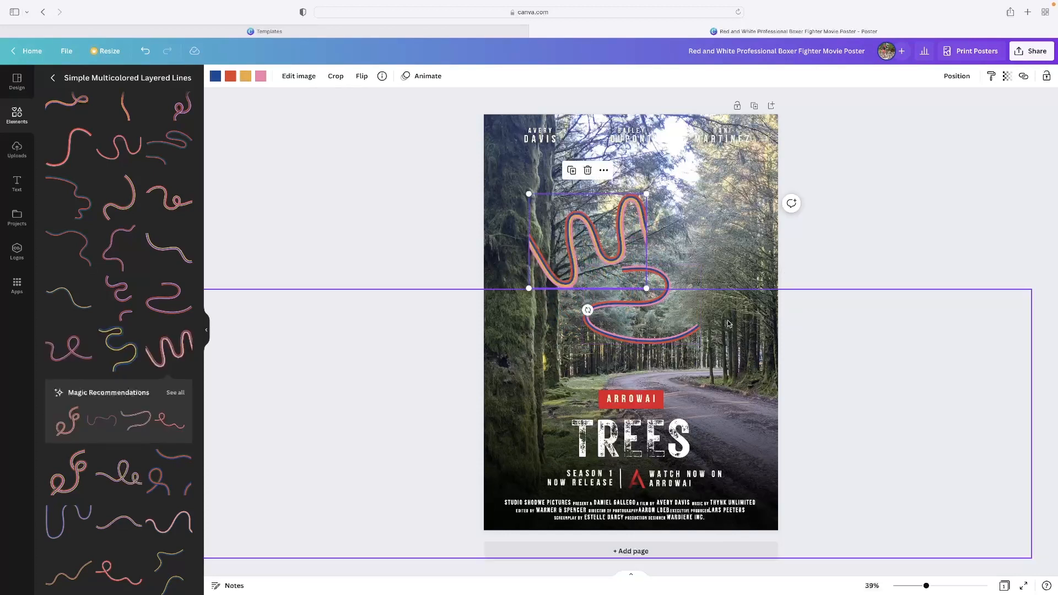
# Step: Delete both wavy line graphics from the poster
pyautogui.click(688, 327)
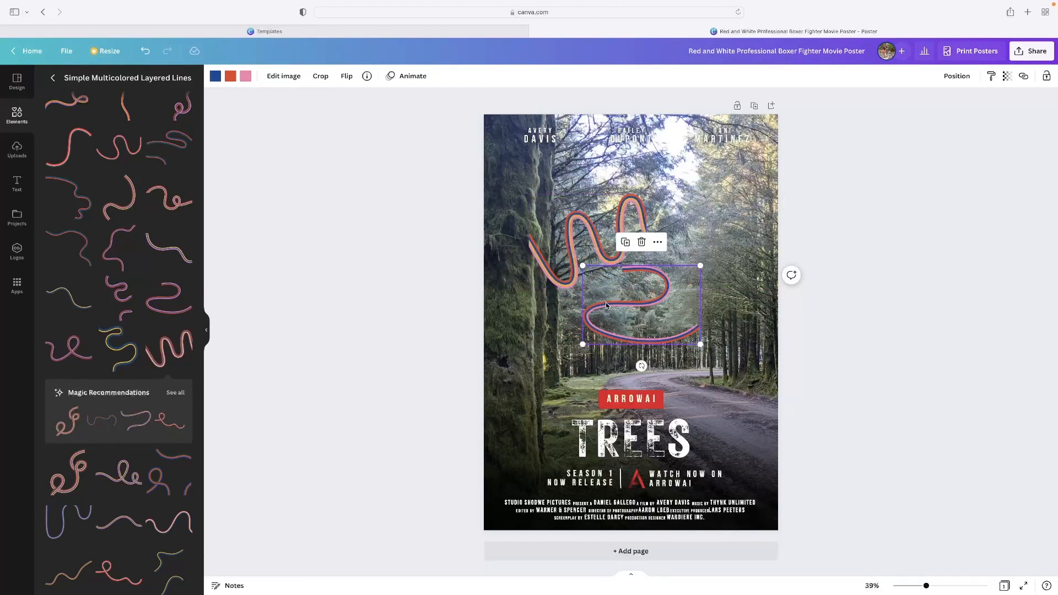
pyautogui.press('Delete')
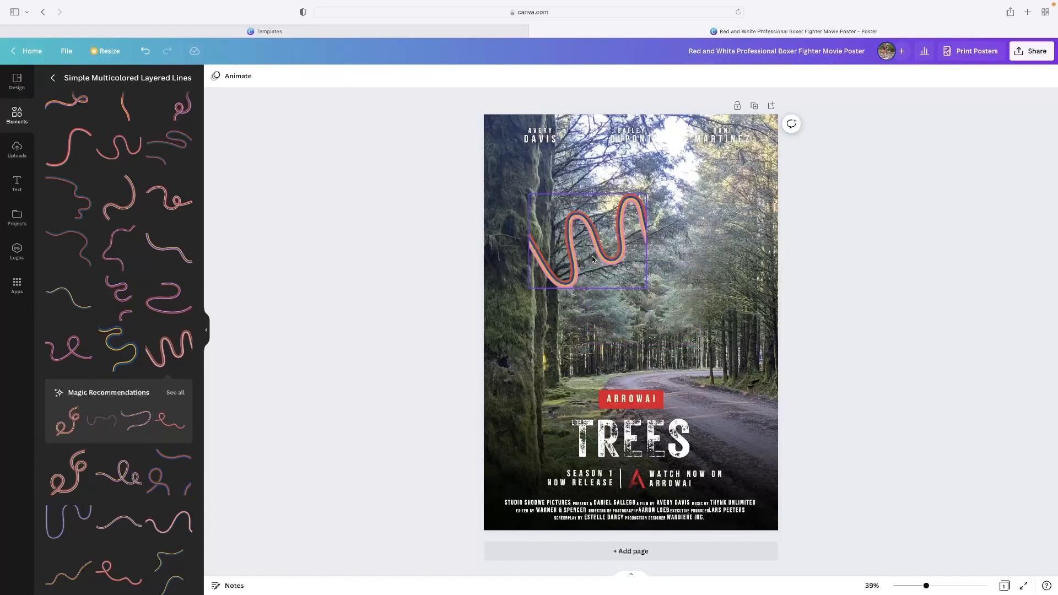
pyautogui.click(592, 255)
pyautogui.press('Delete')
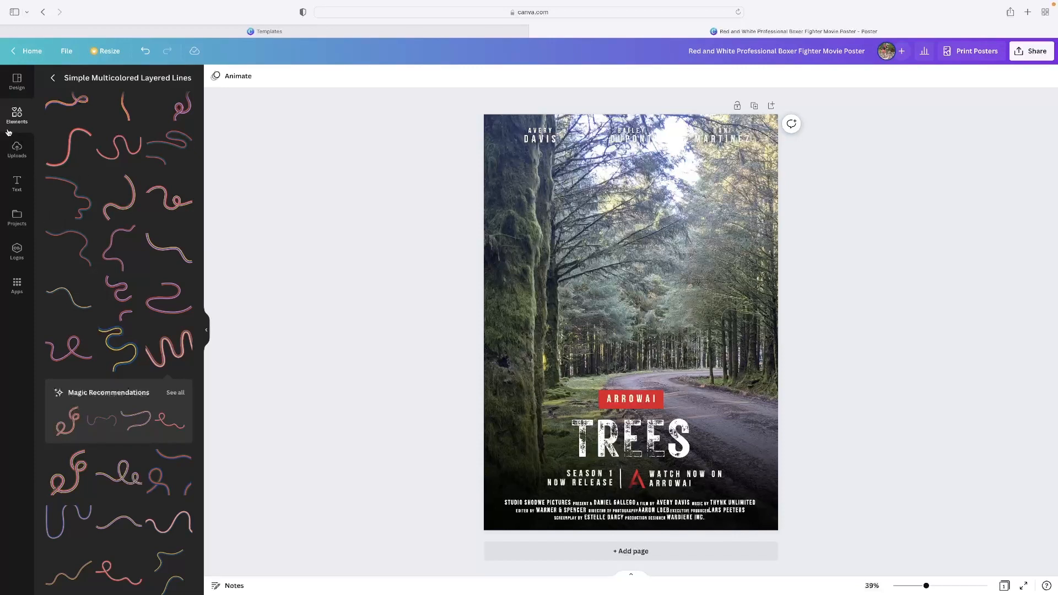
# Step: Look through the poster templates, uploaded images, projects, text styles, logos and apps available in the editor
pyautogui.click(17, 81)
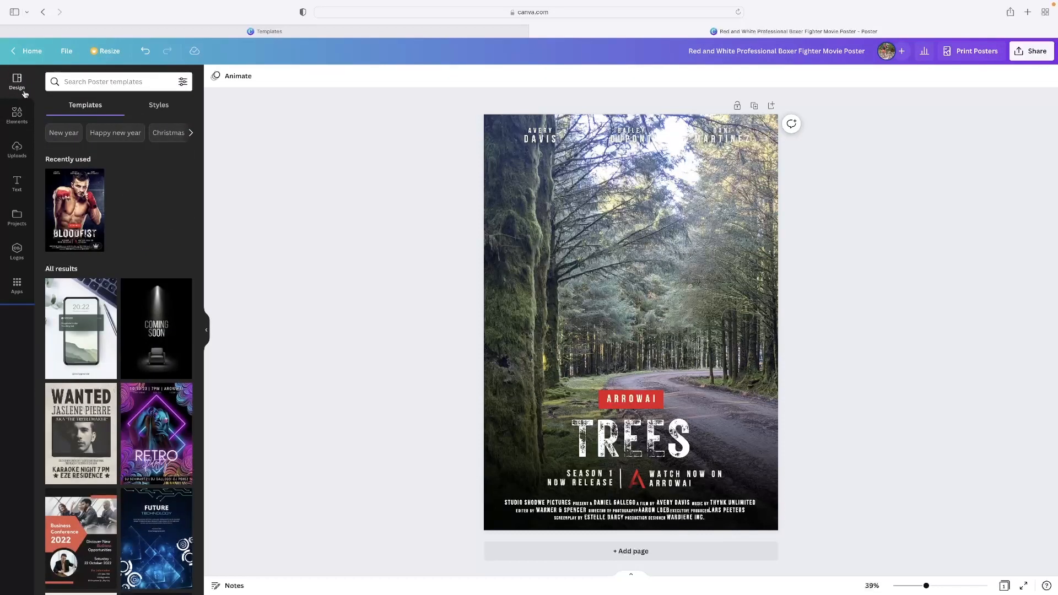
pyautogui.scroll(-15, 111, 249)
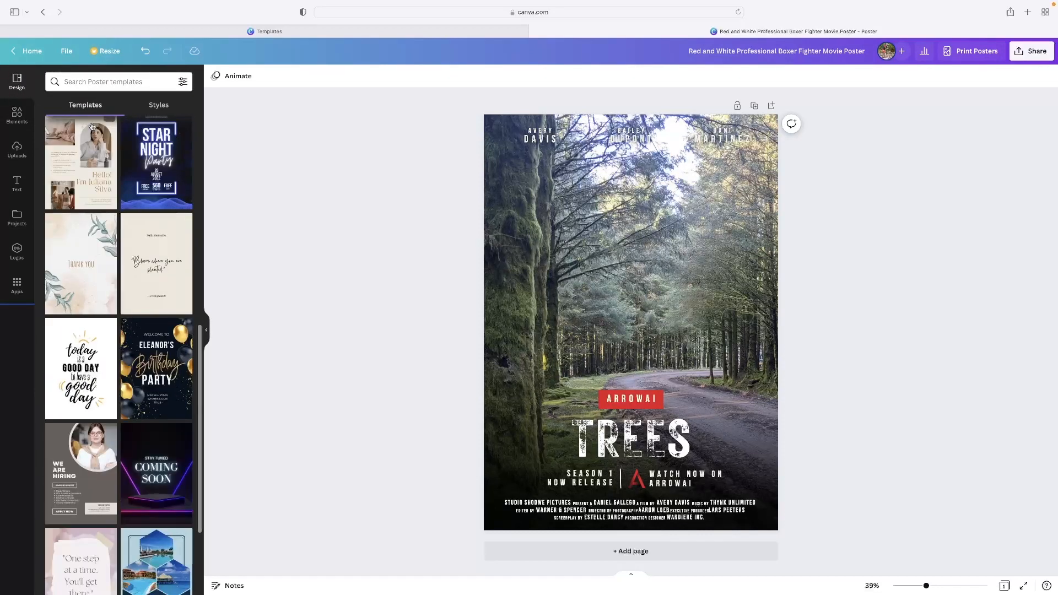
pyautogui.click(17, 114)
pyautogui.click(17, 150)
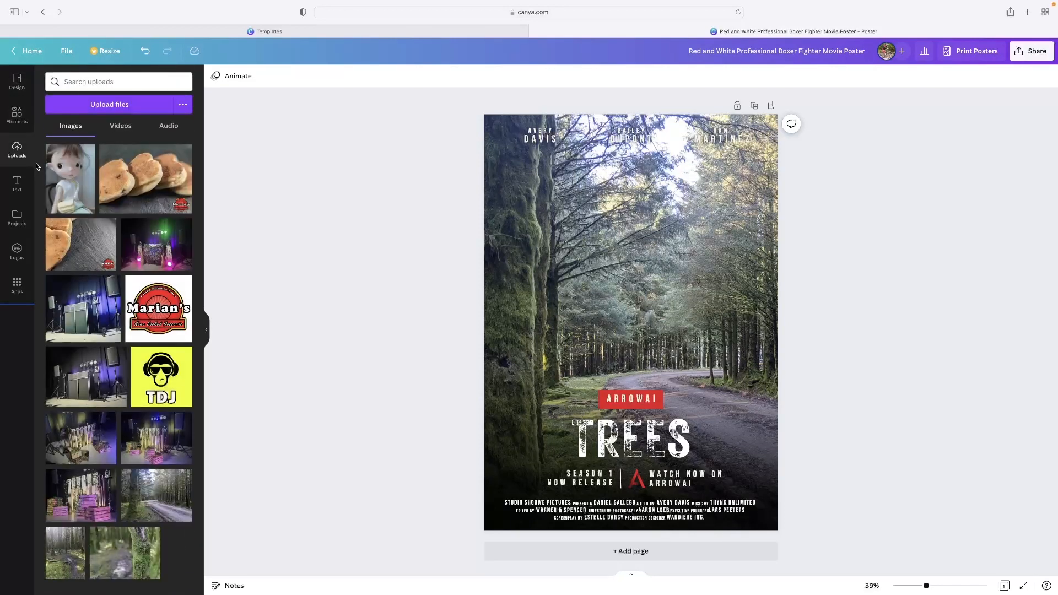
pyautogui.click(17, 218)
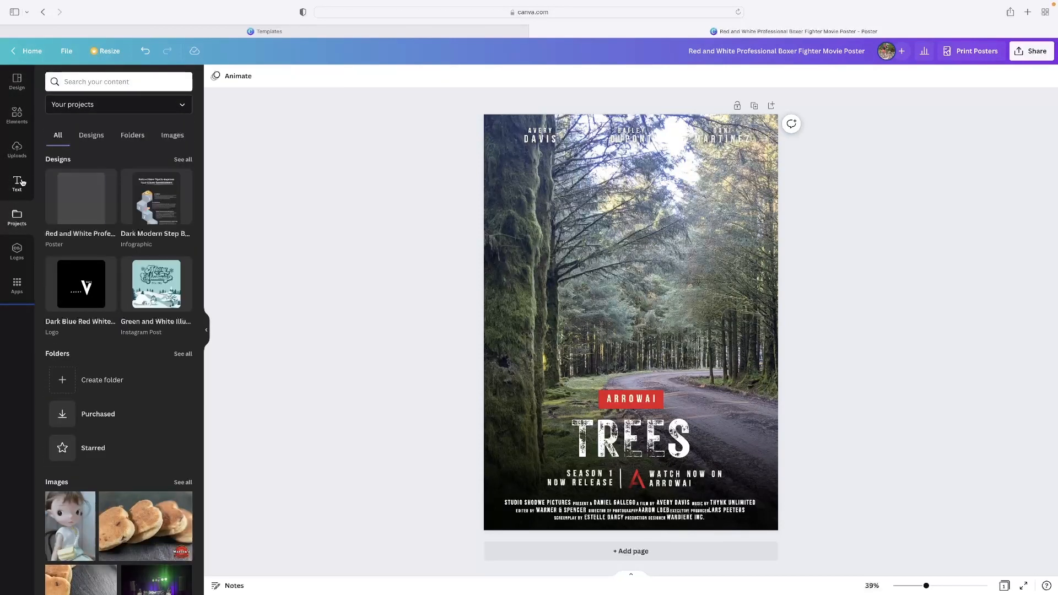
pyautogui.click(22, 189)
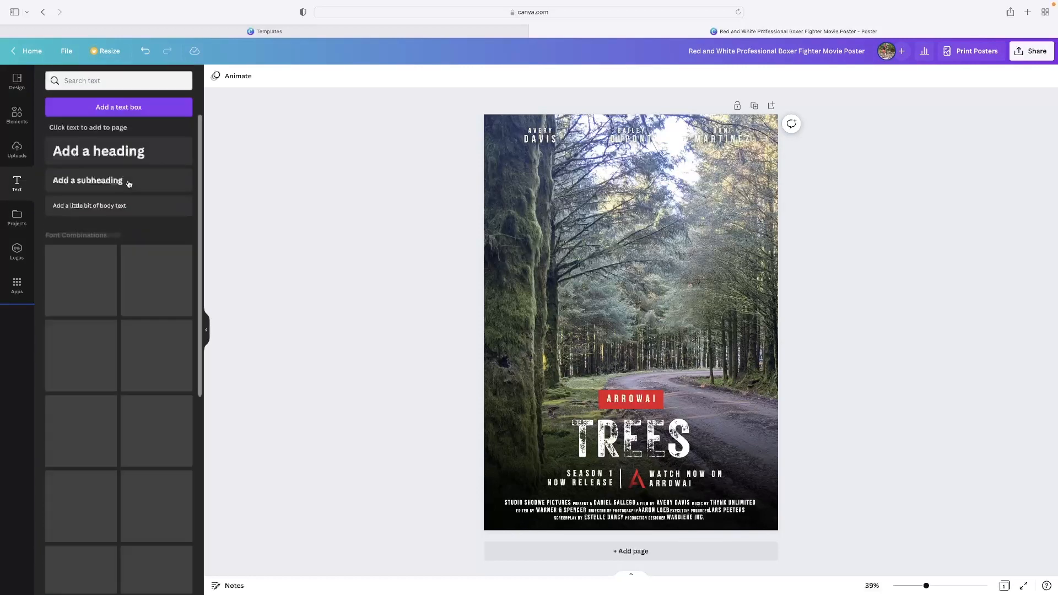
pyautogui.scroll(-10, 163, 324)
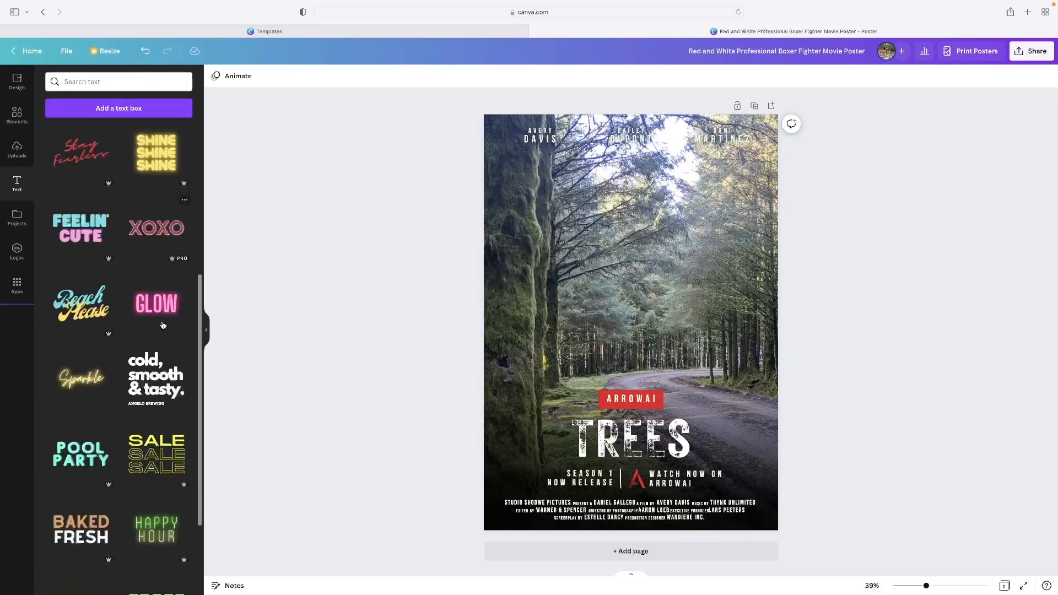
pyautogui.scroll(-10, 45, 364)
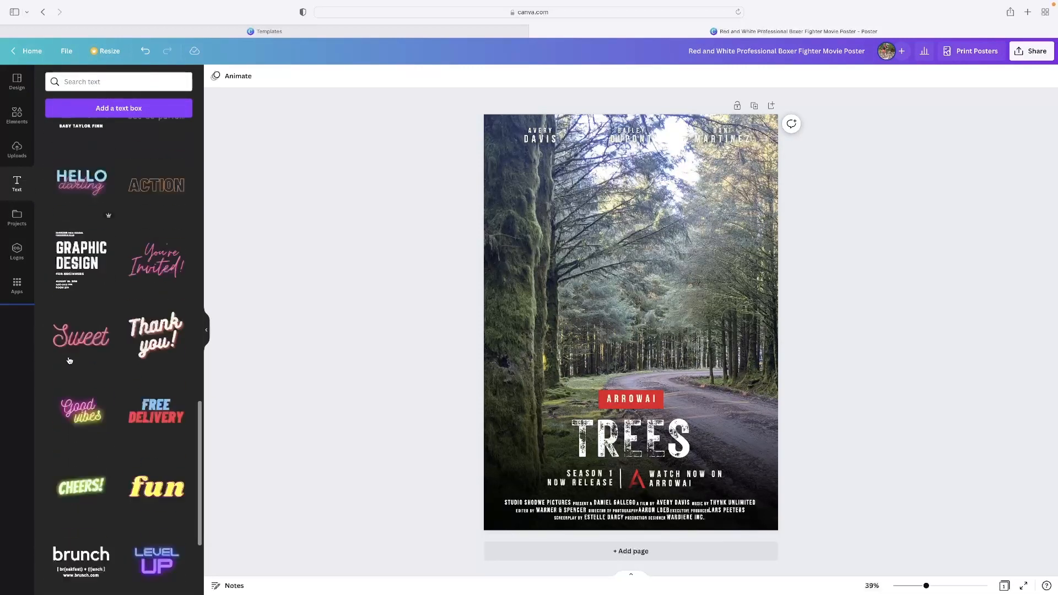
pyautogui.click(17, 251)
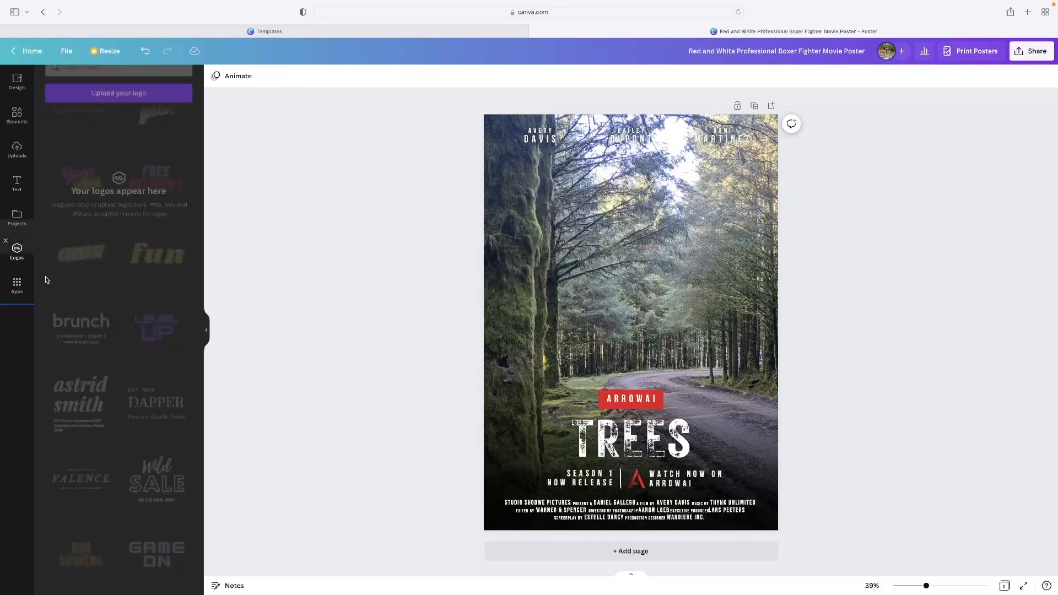
pyautogui.click(19, 282)
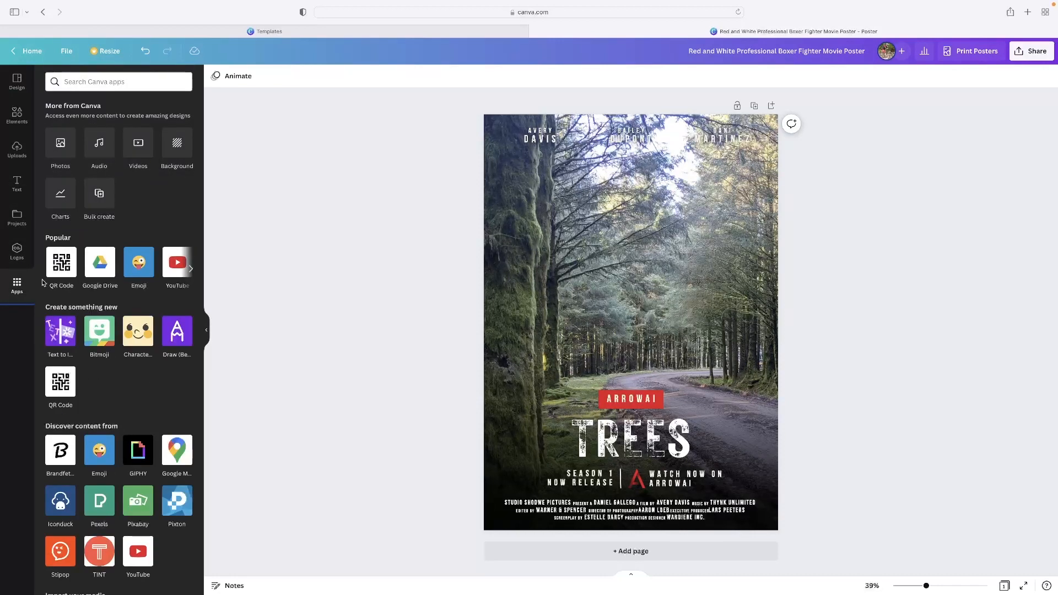
pyautogui.scroll(-2, 94, 265)
pyautogui.scroll(2, 94, 263)
# Step: Go back to the Canva home page and browse the suggested design types under "You might want to try"
pyautogui.click(353, 34)
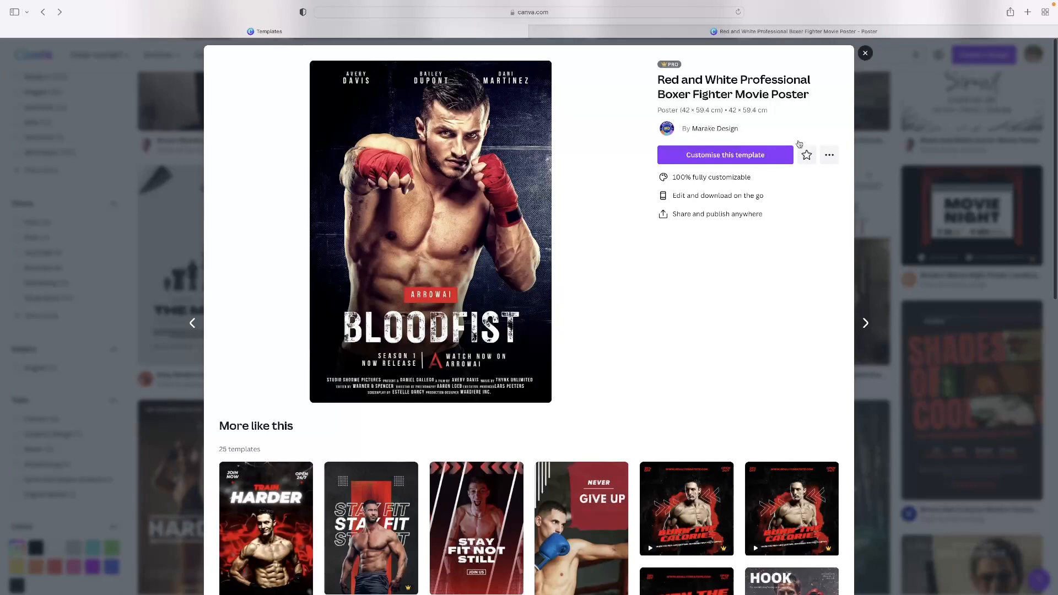
pyautogui.hscroll(-5, 800, 144)
pyautogui.hscroll(-5, 825, 189)
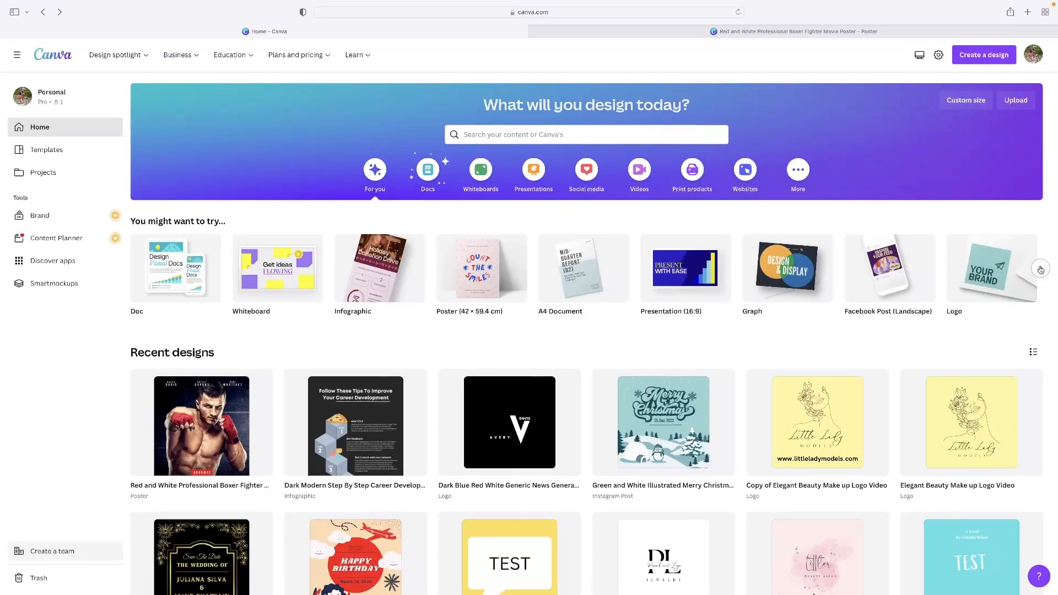
pyautogui.click(1041, 269)
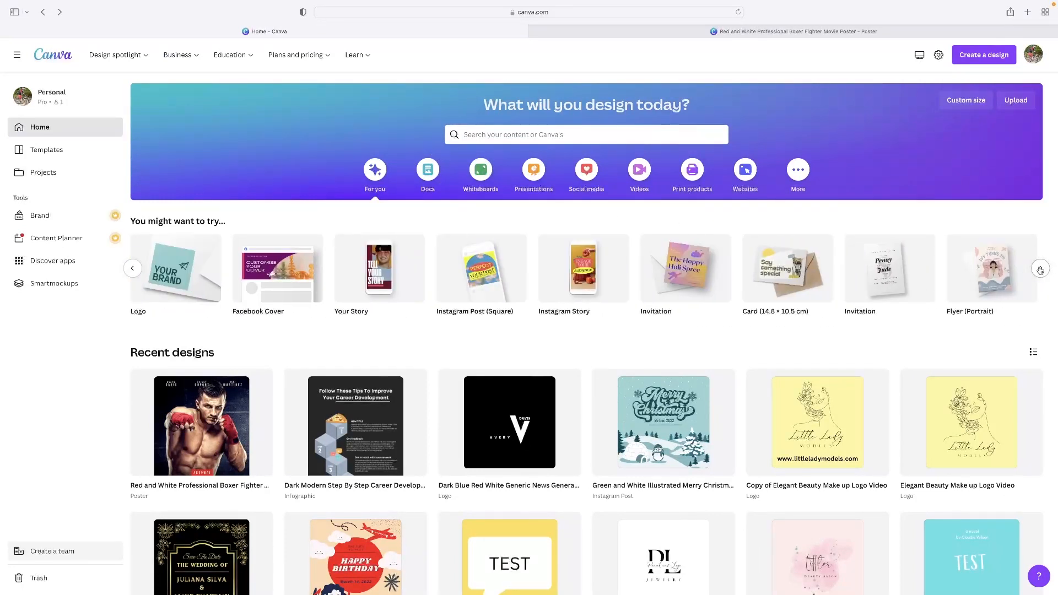
pyautogui.click(1041, 269)
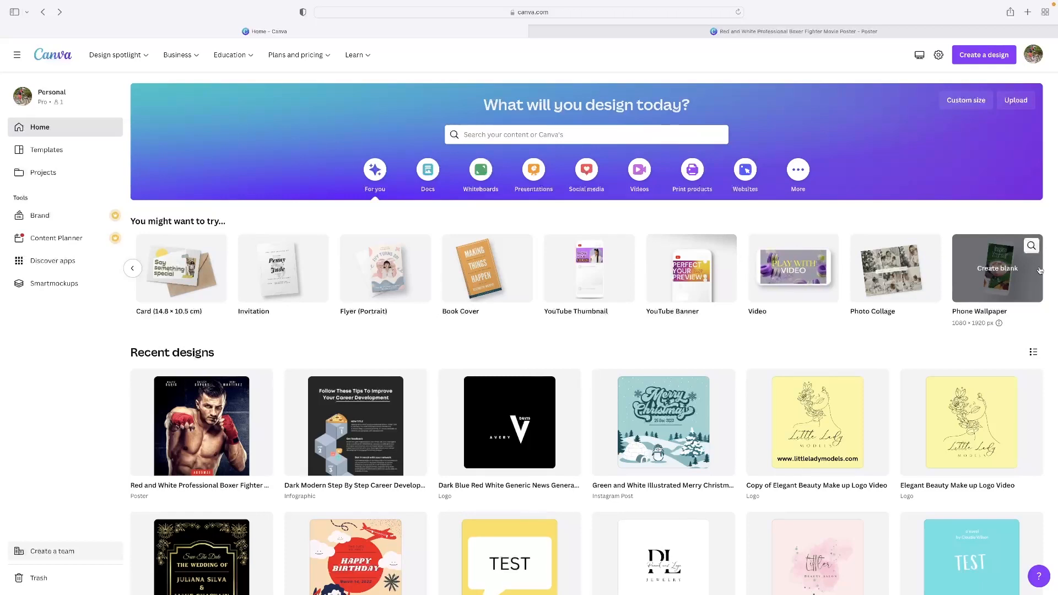
pyautogui.click(1040, 269)
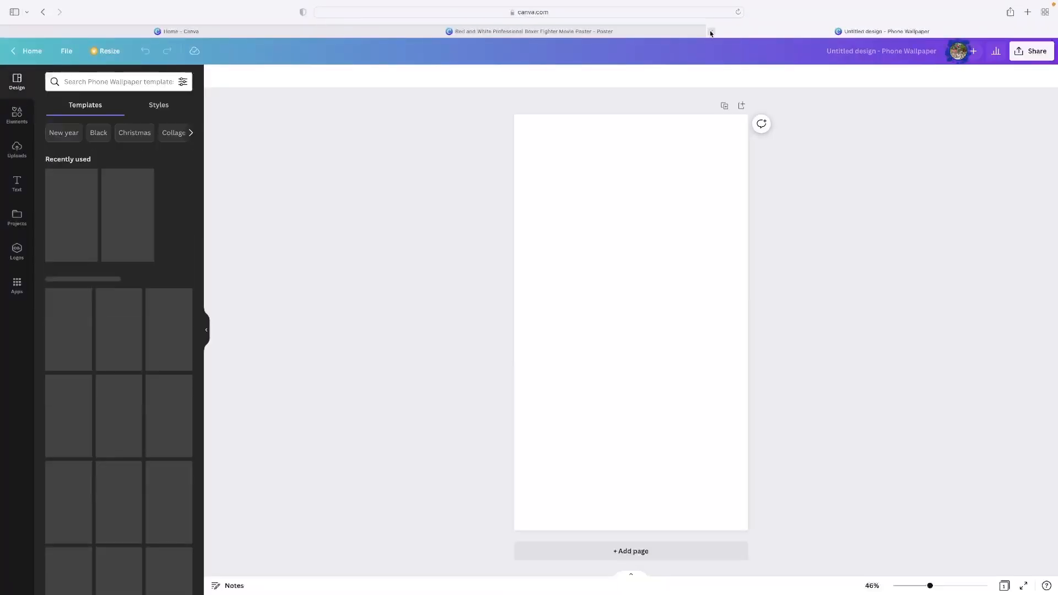
pyautogui.click(710, 31)
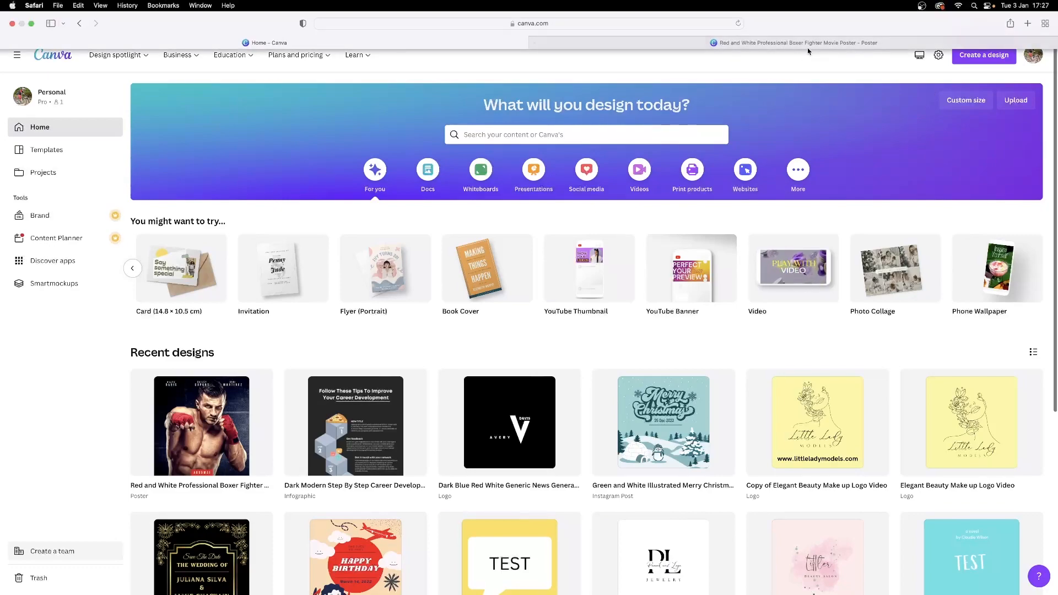
# Step: Return to the TREES movie poster and open its download settings
pyautogui.click(807, 43)
pyautogui.click(1034, 52)
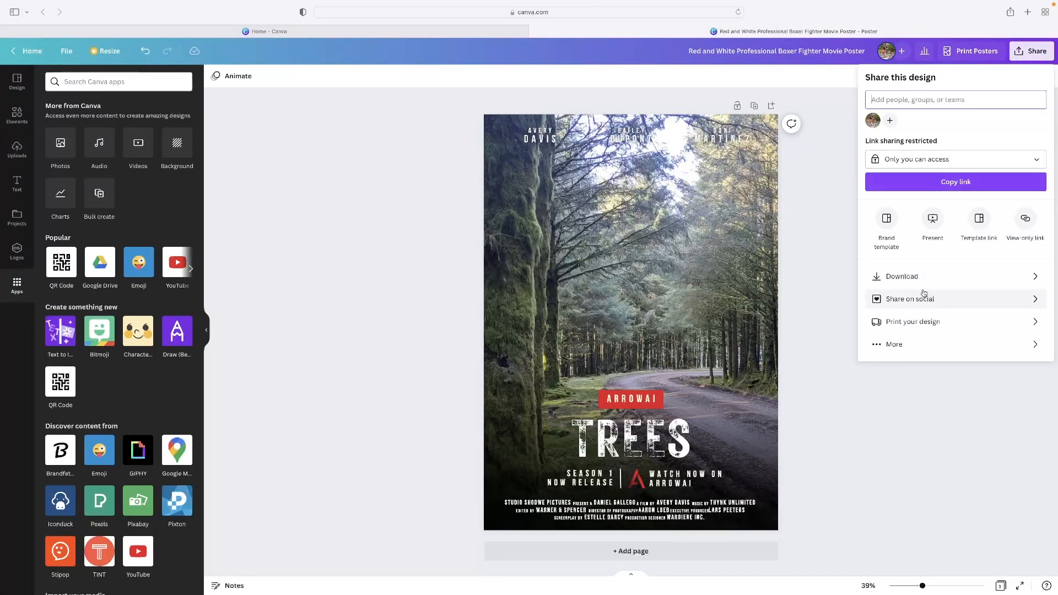
pyautogui.click(904, 278)
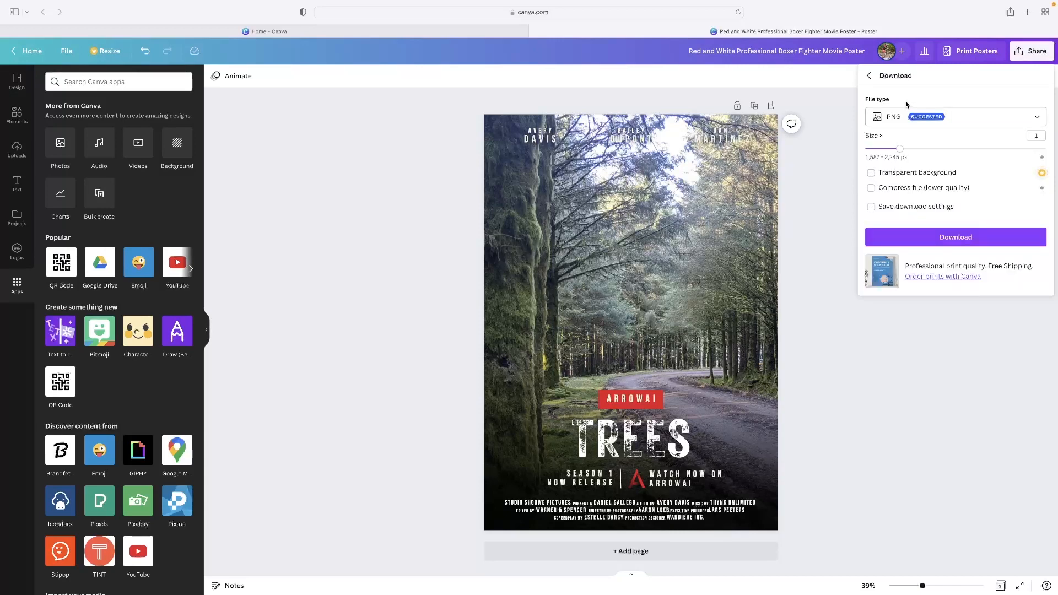
# Step: Review the available file types and download the poster as a PNG at size 1
pyautogui.click(904, 118)
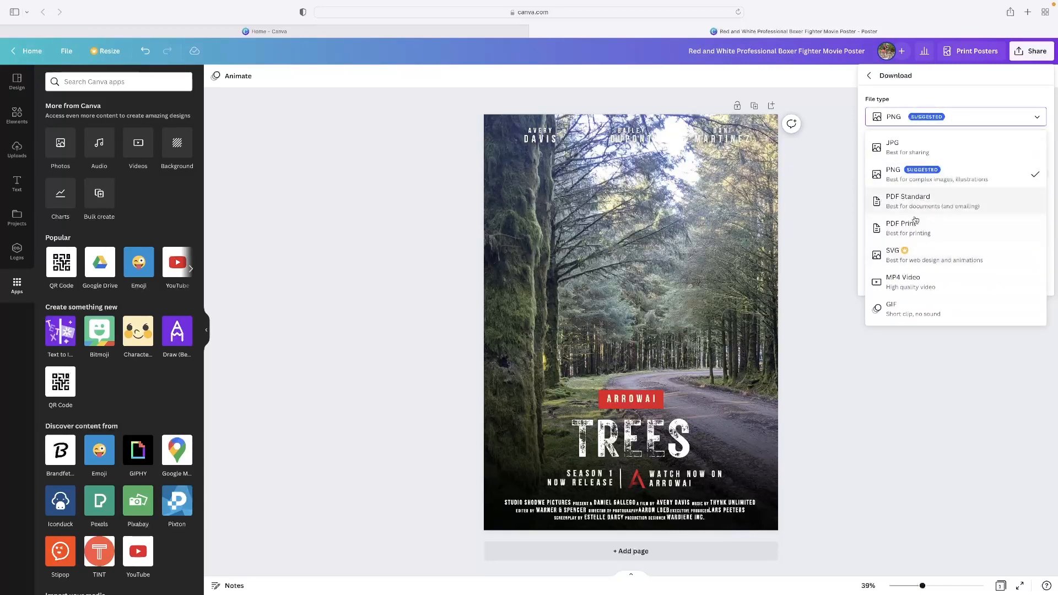
pyautogui.scroll(5, 924, 212)
pyautogui.scroll(1, 929, 241)
pyautogui.scroll(3, 904, 167)
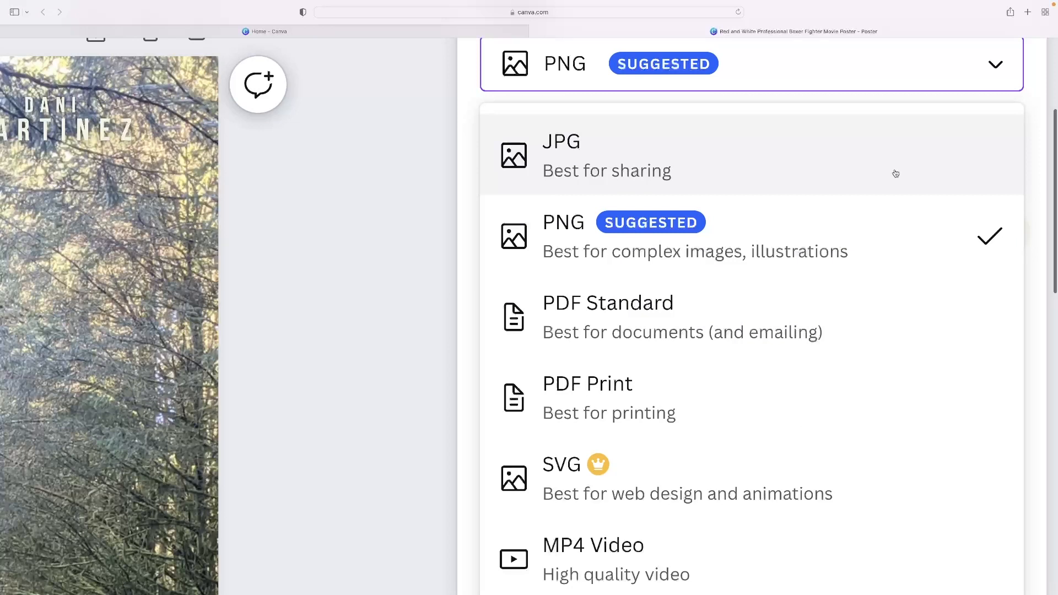
pyautogui.scroll(2, 894, 173)
pyautogui.scroll(-5, 883, 203)
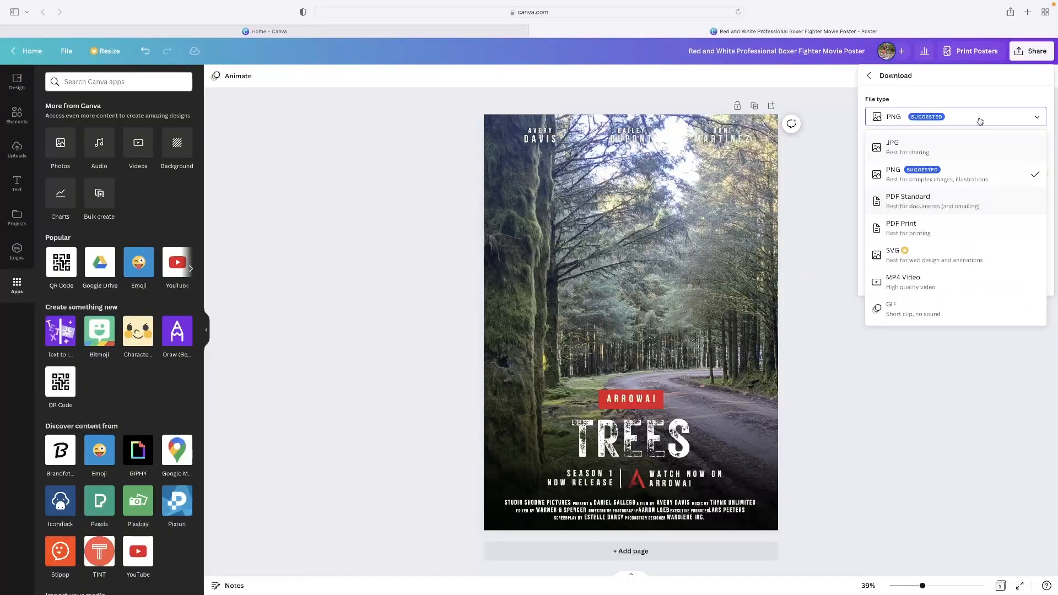
pyautogui.click(990, 97)
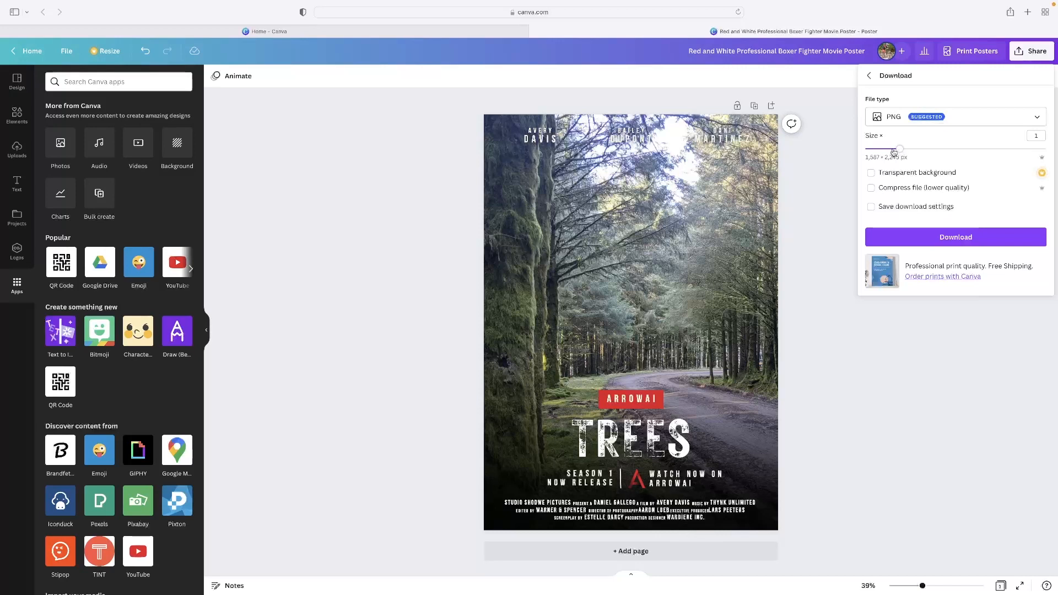
pyautogui.click(948, 238)
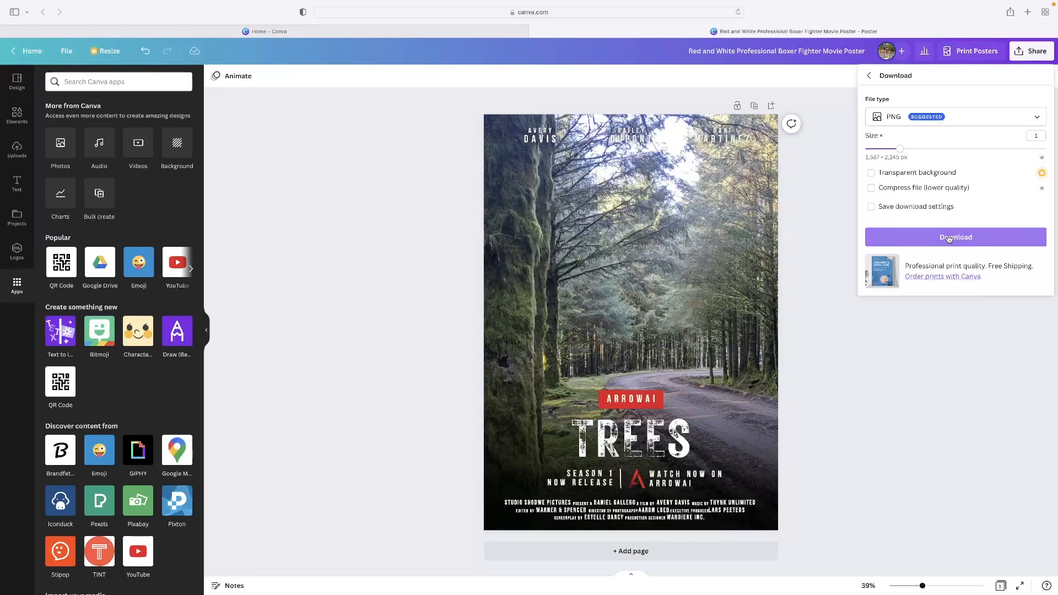